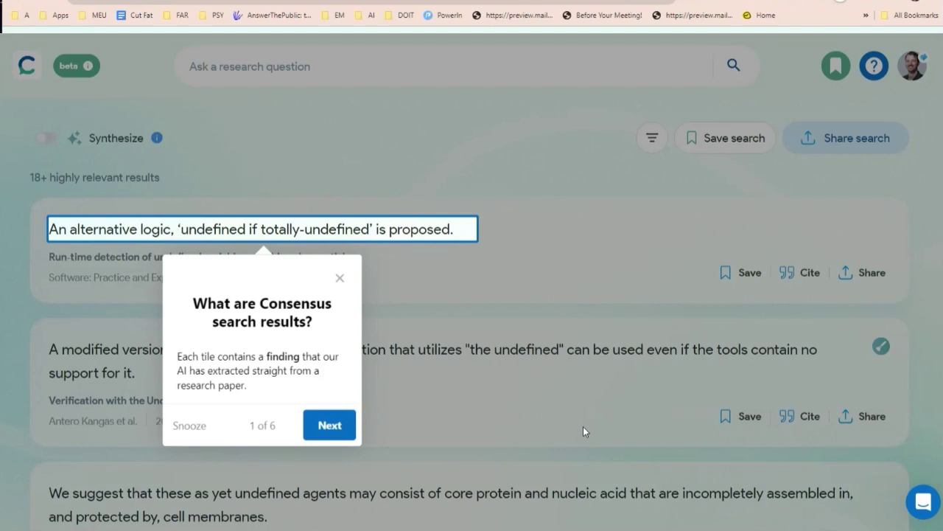
# - Go through the introductory tour of the search results and finish it at the Important Reminder
pyautogui.click(330, 429)
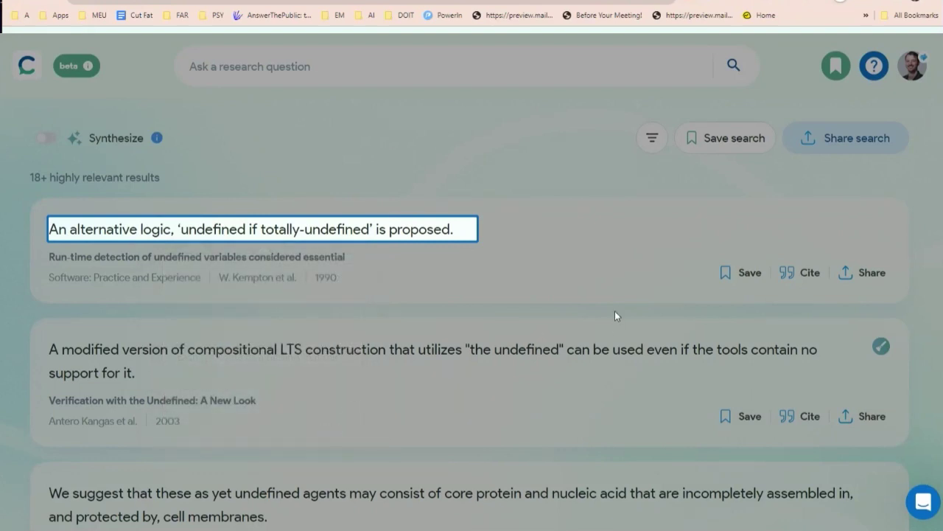
pyautogui.click(340, 285)
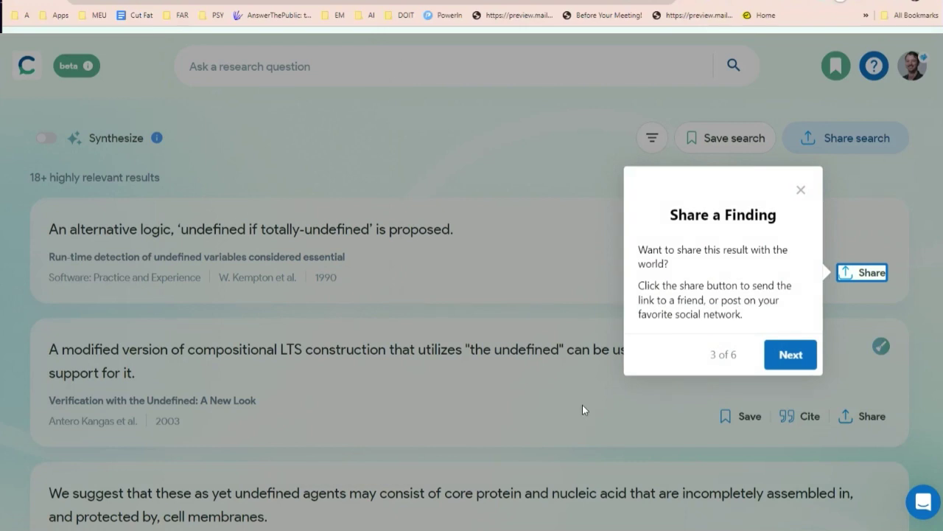
pyautogui.click(803, 360)
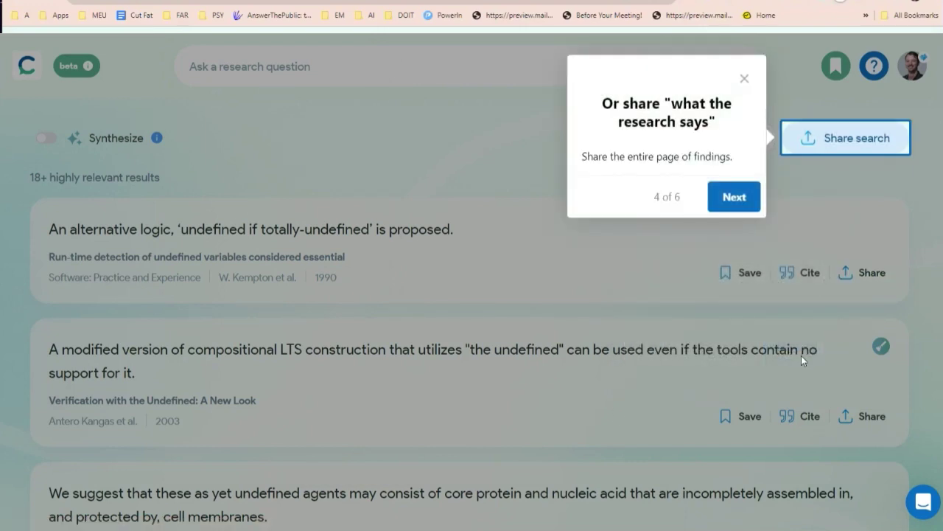
pyautogui.click(739, 200)
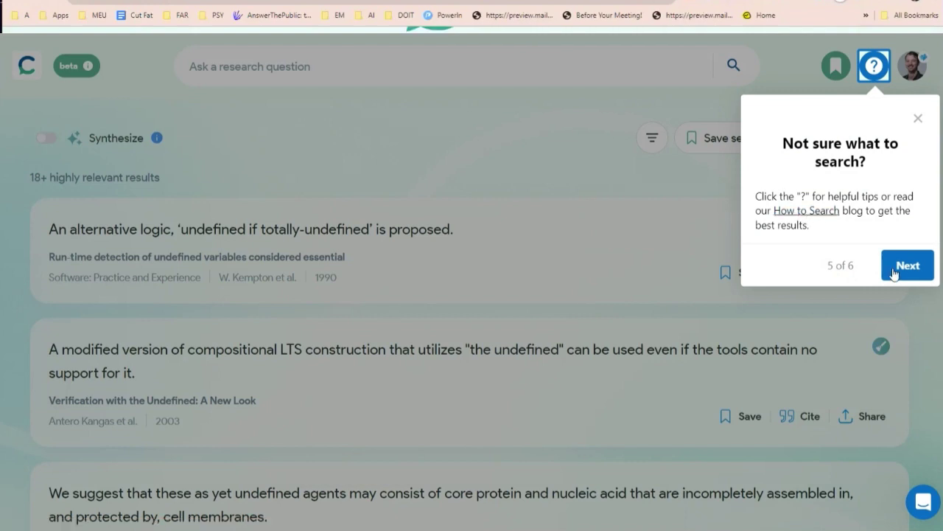
pyautogui.click(896, 269)
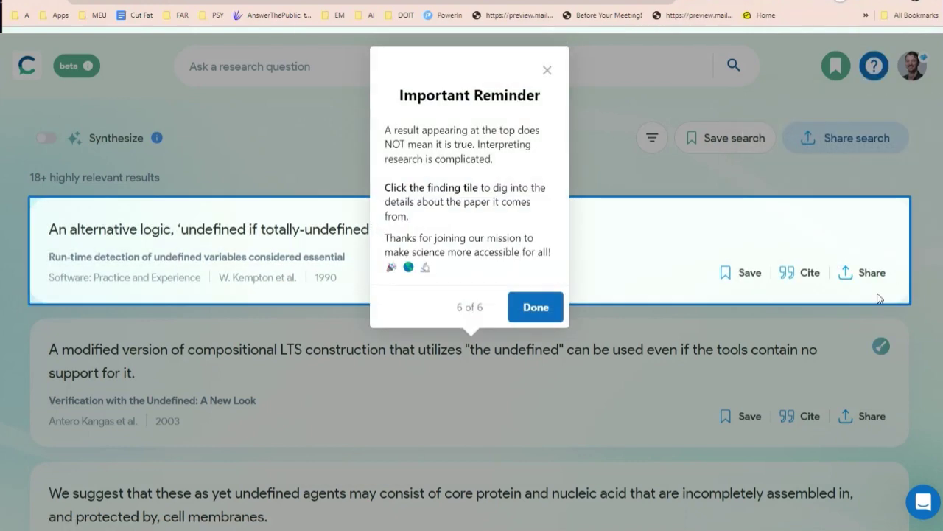
pyautogui.click(536, 309)
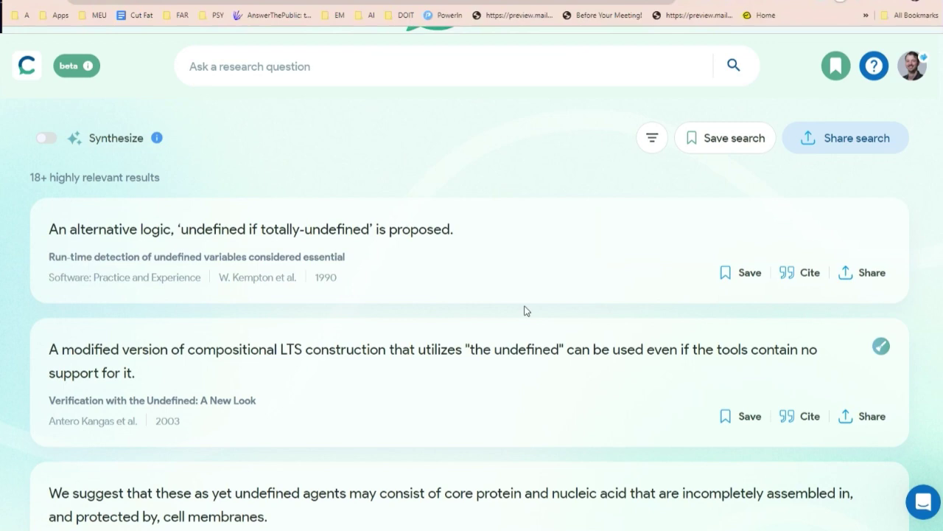
# - Open the How it Works help article and read through its FAQs and the explanation of the search steps
pyautogui.click(874, 71)
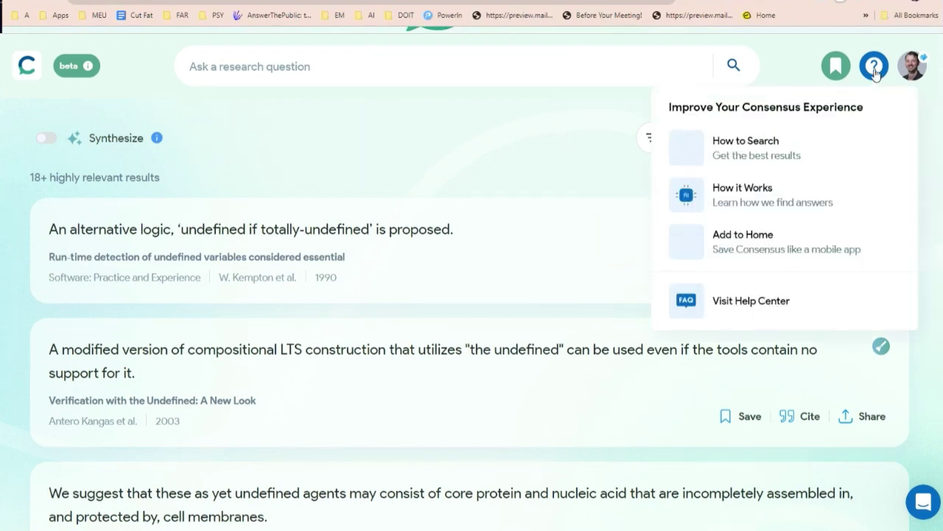
pyautogui.click(762, 216)
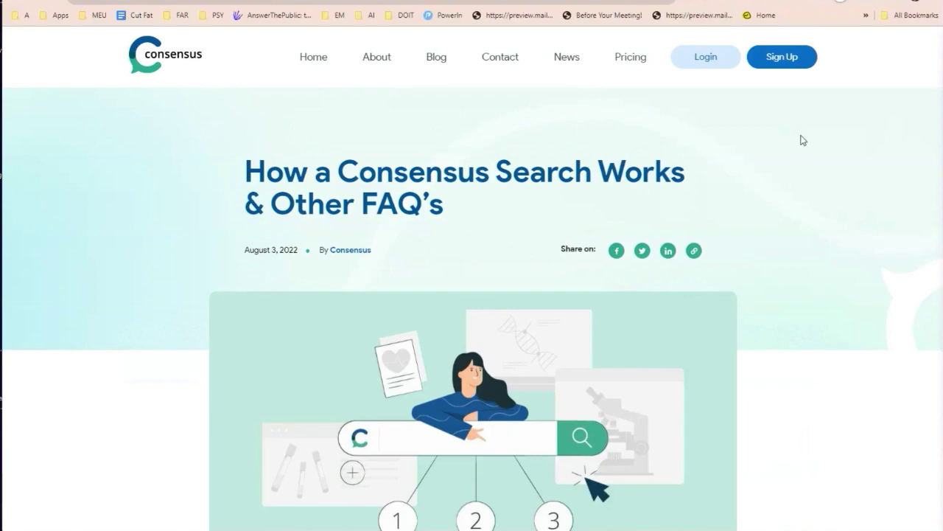
pyautogui.scroll(-6, 802, 140)
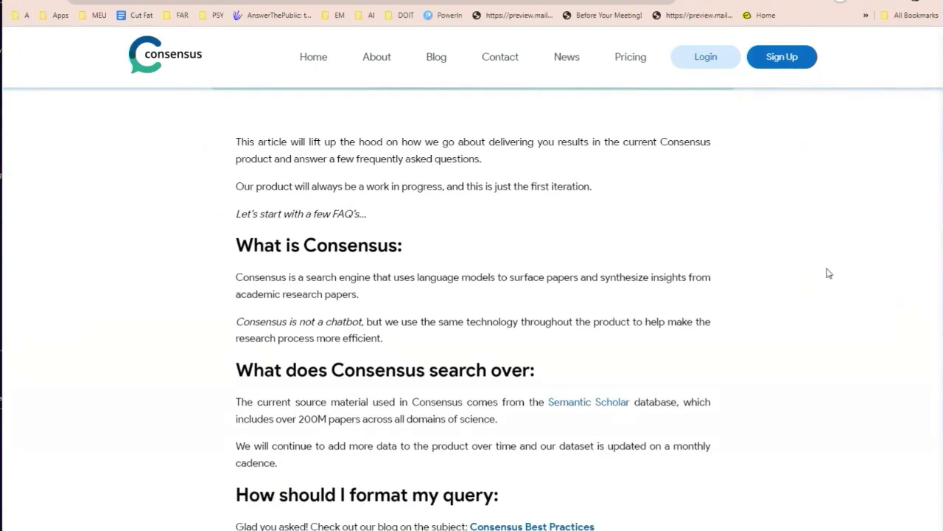
pyautogui.scroll(-1, 761, 238)
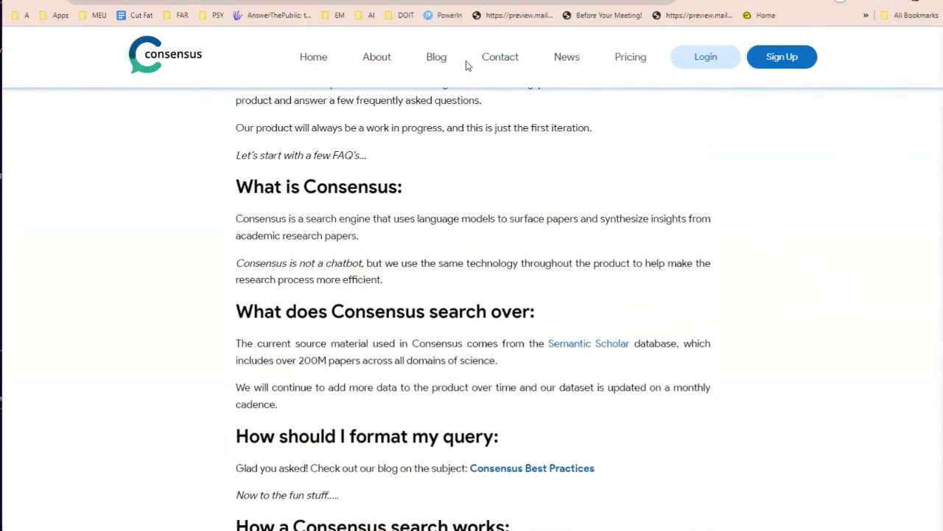
pyautogui.scroll(-2, 635, 160)
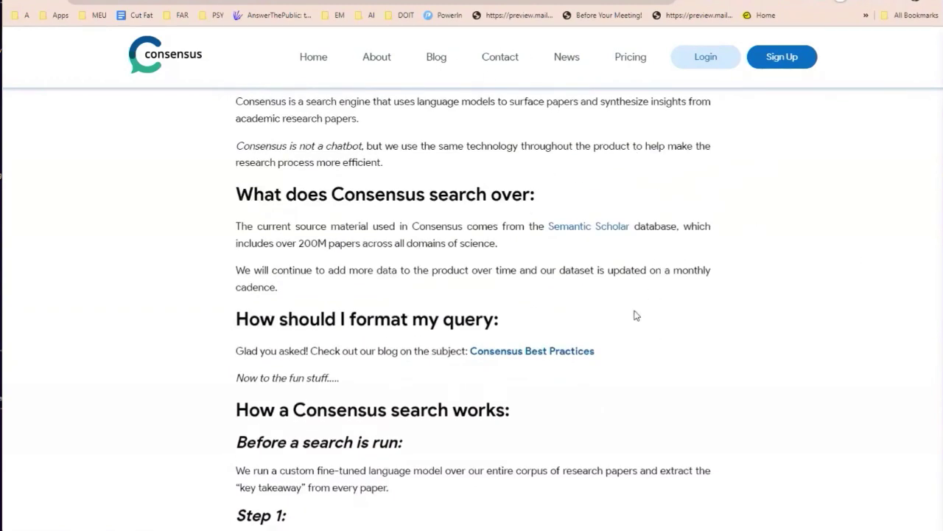
pyautogui.scroll(-4, 815, 270)
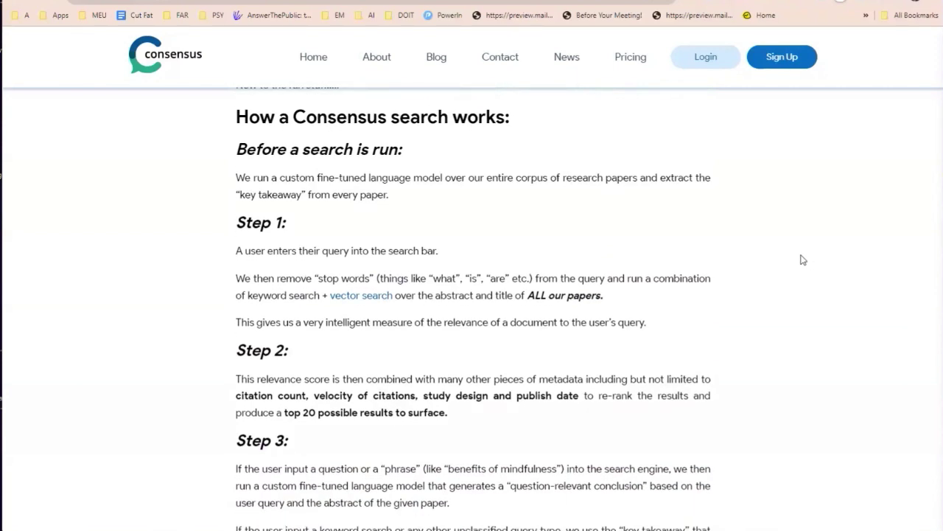
pyautogui.scroll(-3, 803, 265)
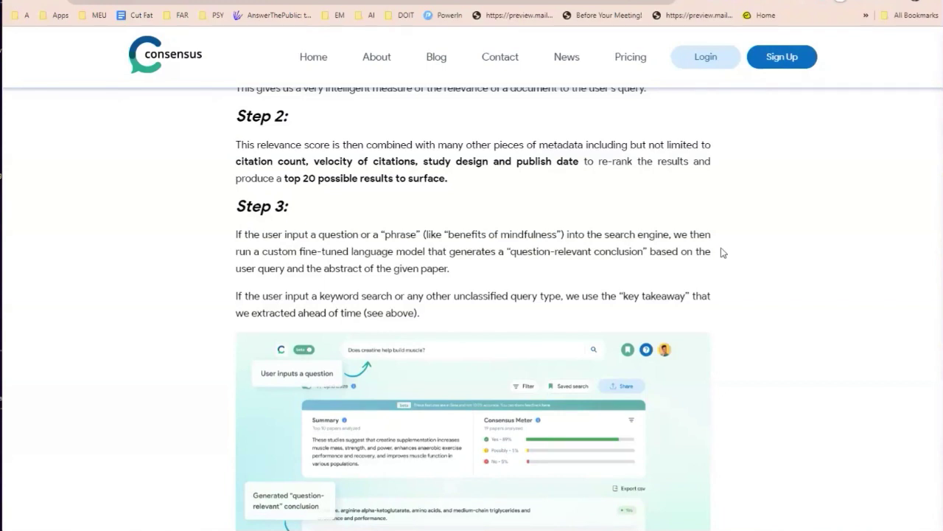
pyautogui.scroll(-3, 722, 252)
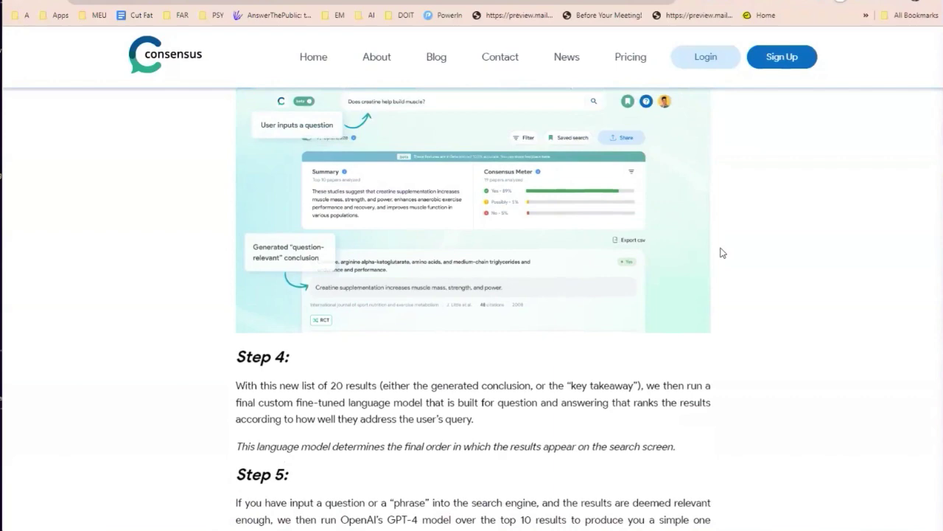
pyautogui.scroll(-2, 808, 248)
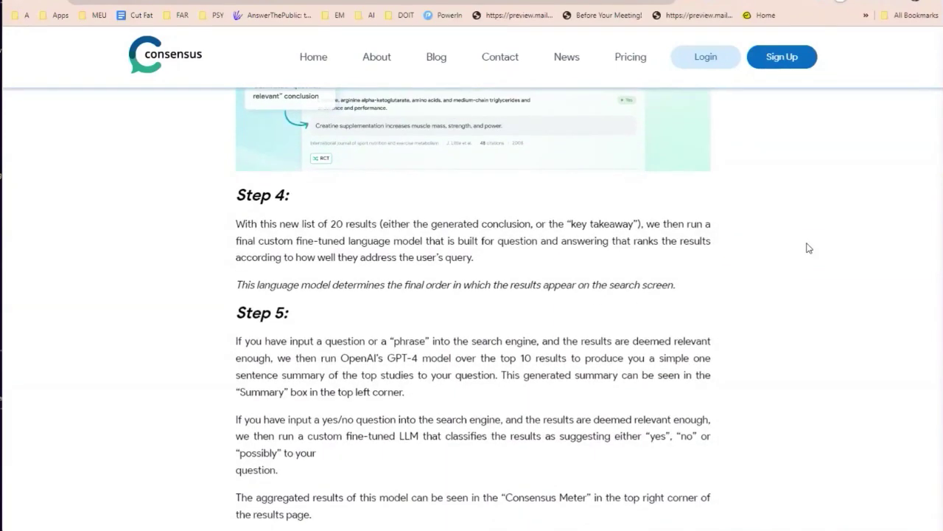
pyautogui.scroll(-5, 809, 247)
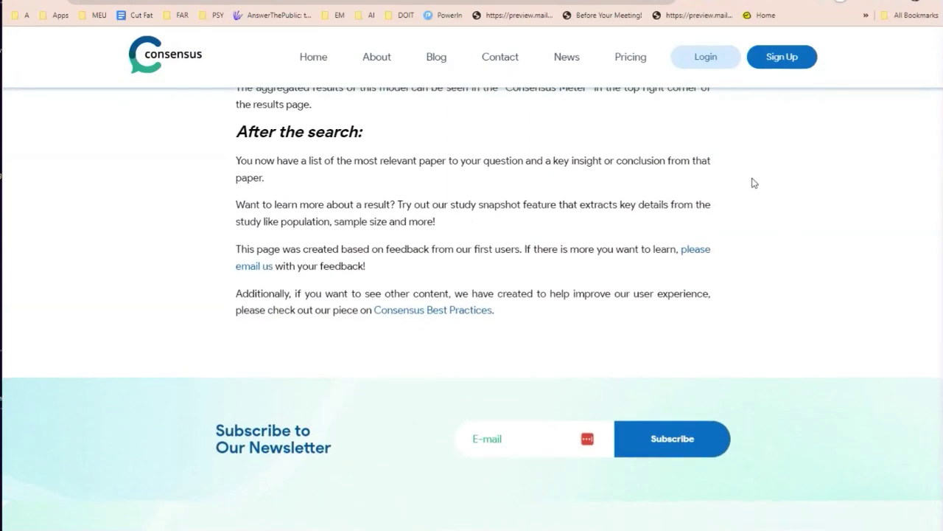
# - Return to the search home page, view the "Introducing ResearchGPT" news announcement and close the help widget
pyautogui.click(721, 2)
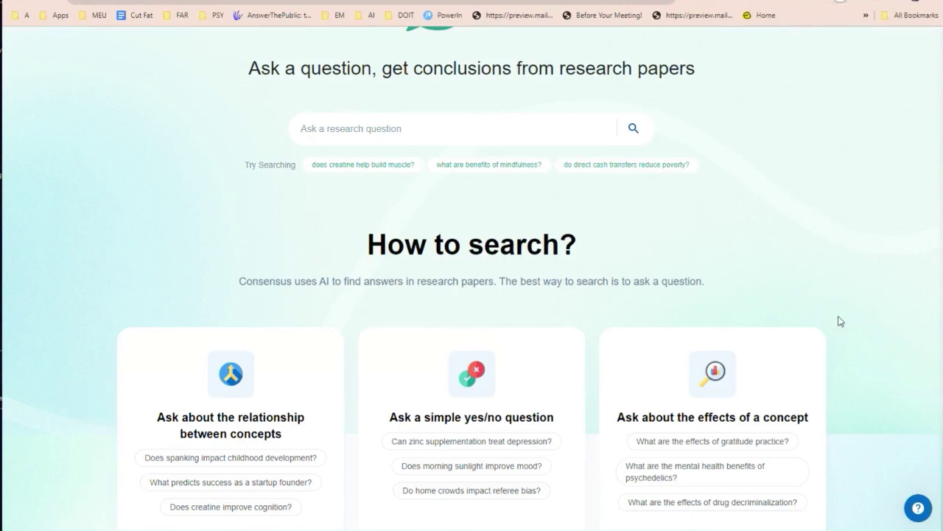
pyautogui.scroll(3, 831, 328)
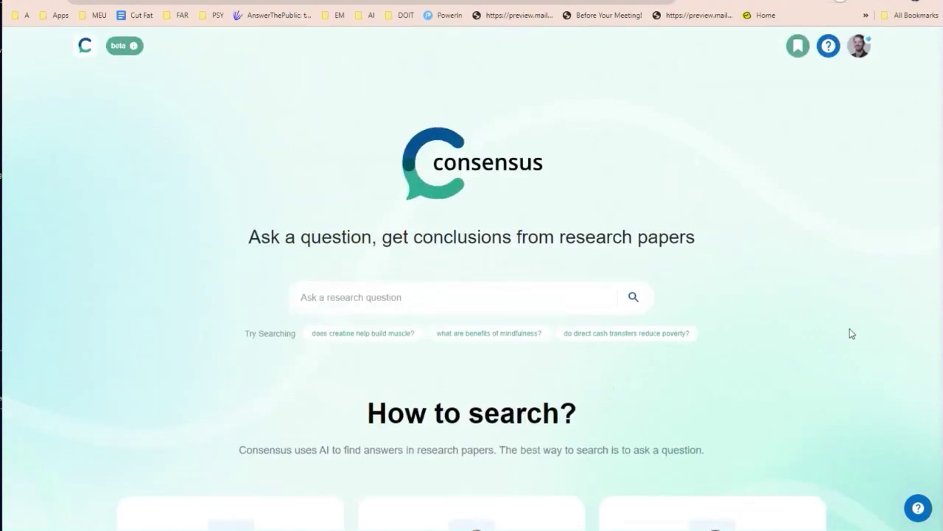
pyautogui.click(918, 508)
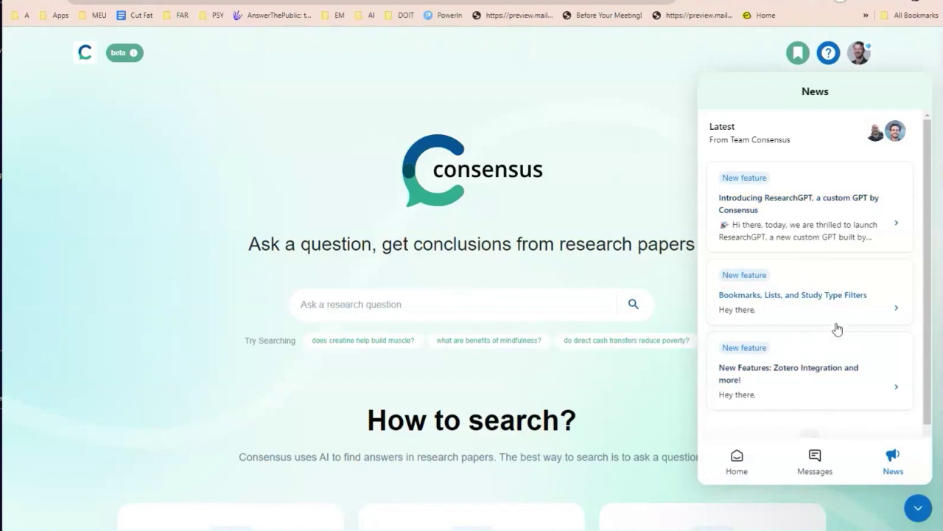
pyautogui.click(867, 249)
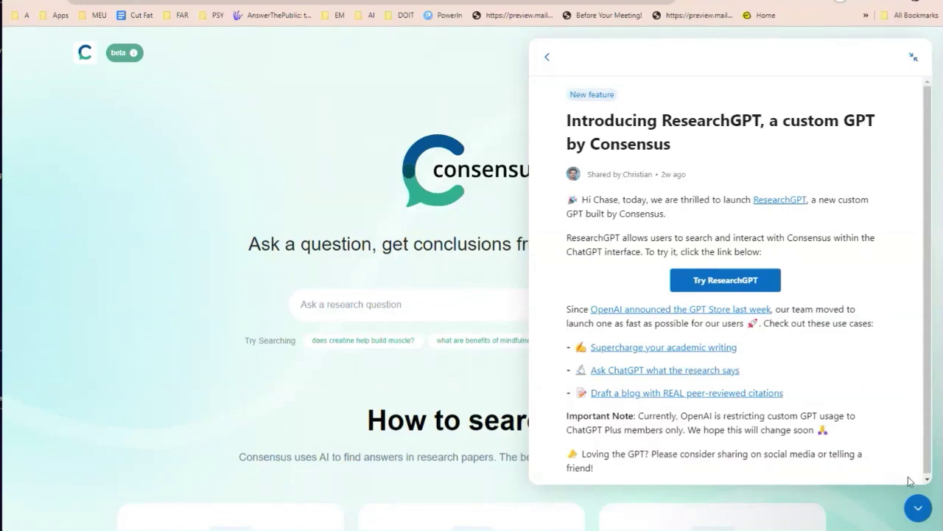
pyautogui.click(918, 507)
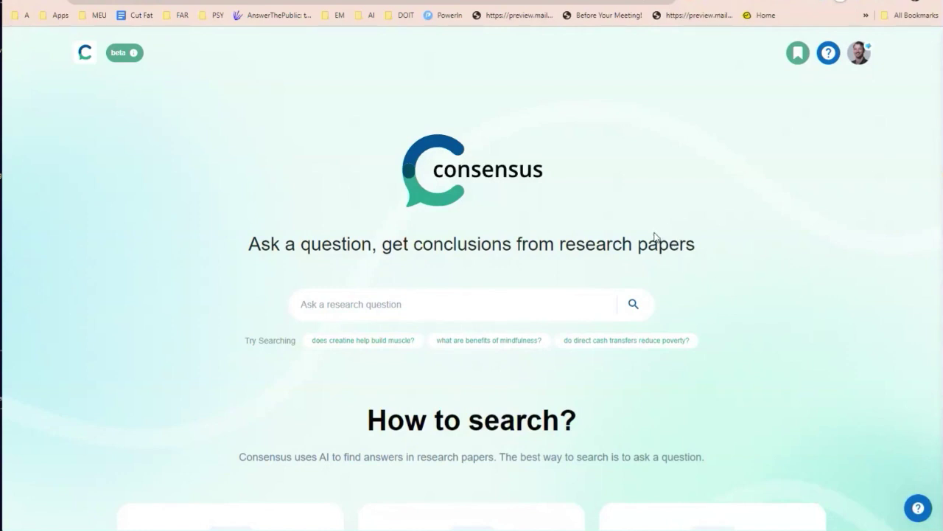
# - Run the suggested search "does creatine help build muscle?" and review its Summary and Consensus Meter
pyautogui.click(344, 342)
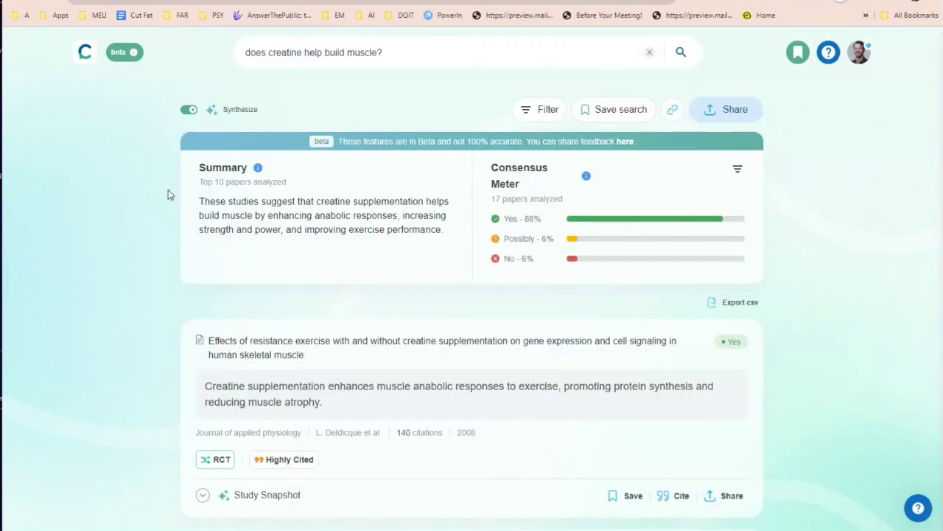
pyautogui.scroll(-1, 168, 194)
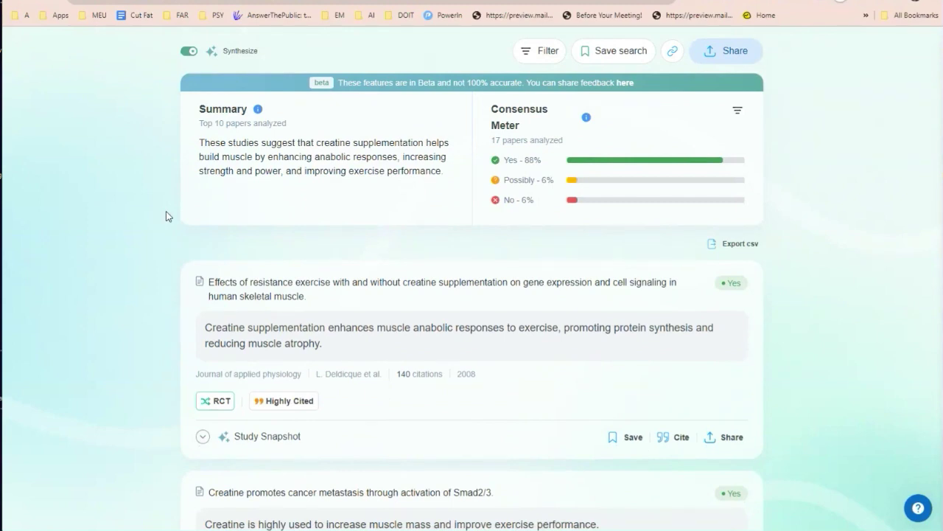
pyautogui.scroll(1, 162, 214)
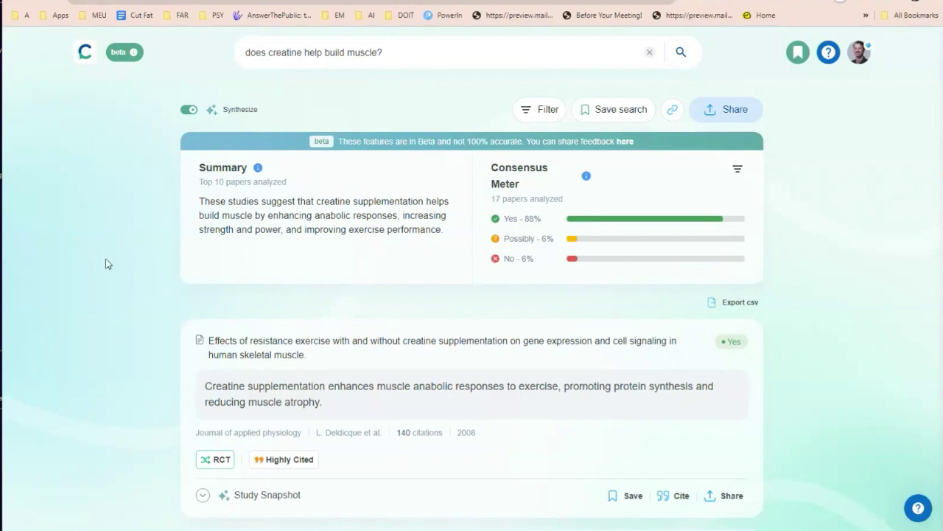
pyautogui.scroll(-2, 103, 265)
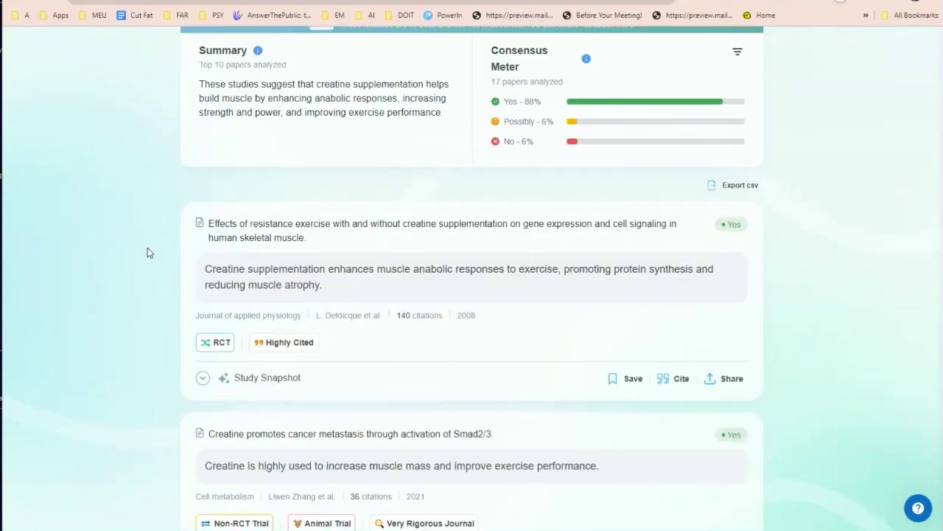
pyautogui.scroll(1, 573, 142)
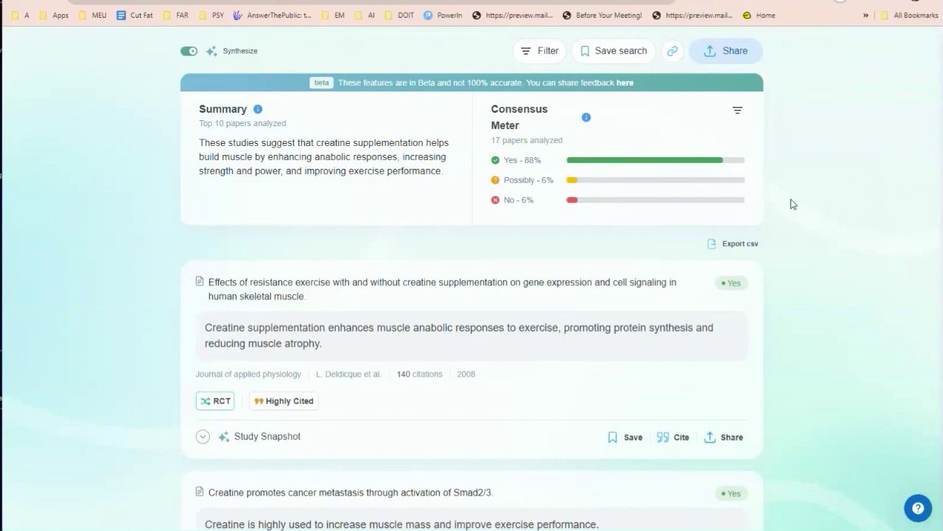
# - Filter the Consensus Meter results down to only the No papers, and include the Yes and Possibly papers again
pyautogui.click(737, 112)
pyautogui.click(495, 161)
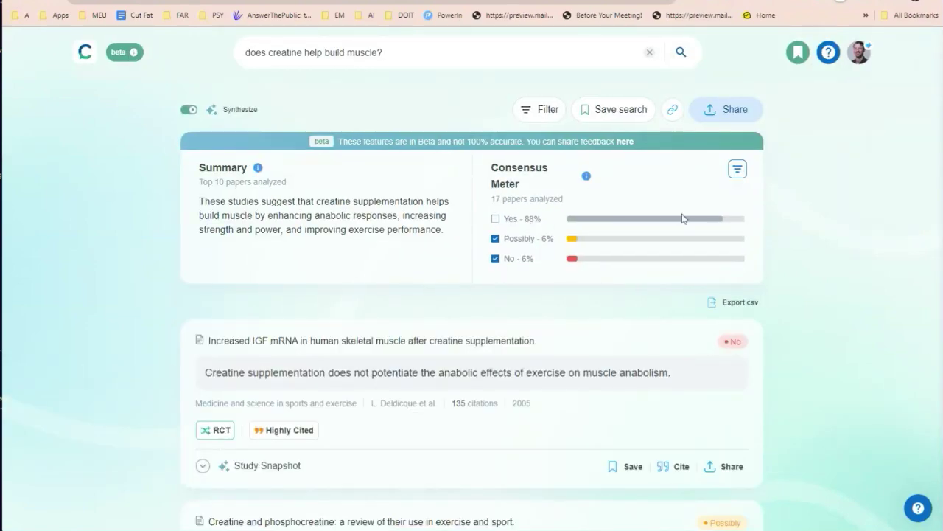
pyautogui.scroll(-3, 634, 236)
pyautogui.click(496, 65)
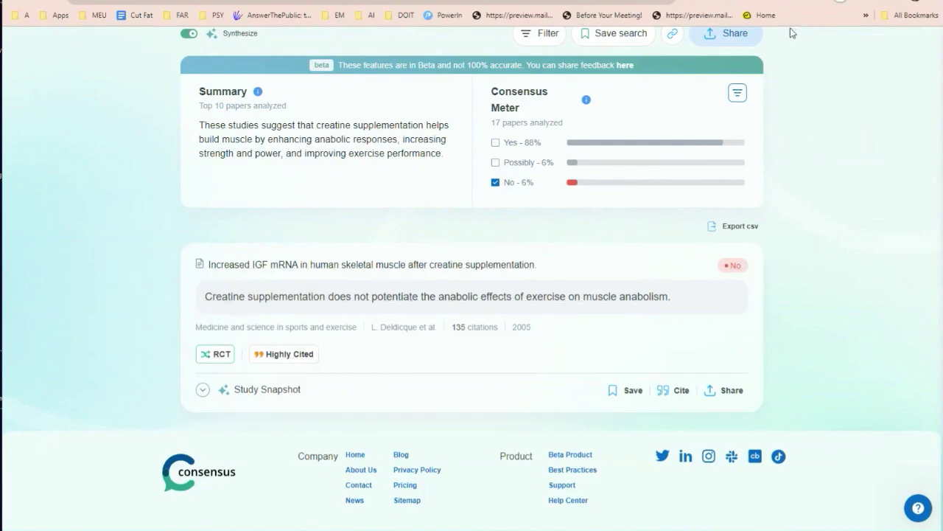
pyautogui.click(495, 163)
pyautogui.click(496, 142)
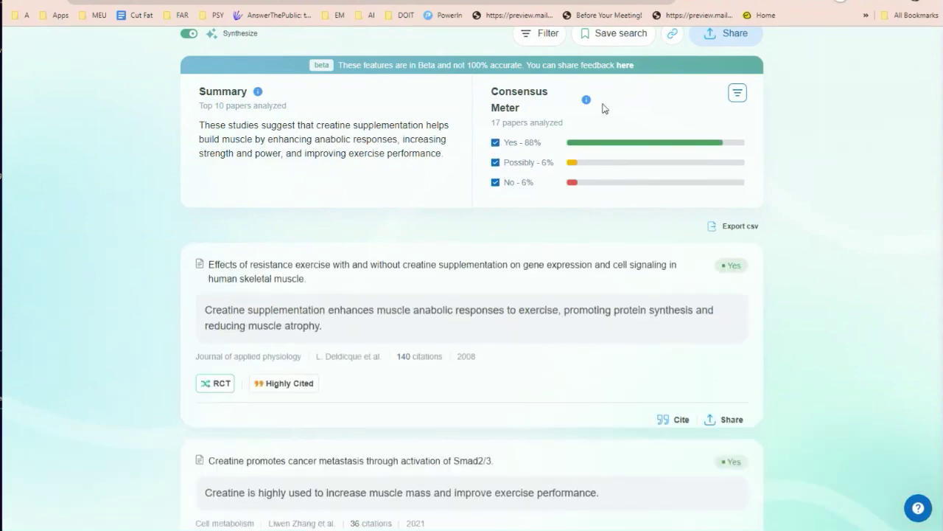
# - Examine the answer label and the explanations of the Highly Cited and RCT badges on the first result
pyautogui.scroll(-2, 817, 110)
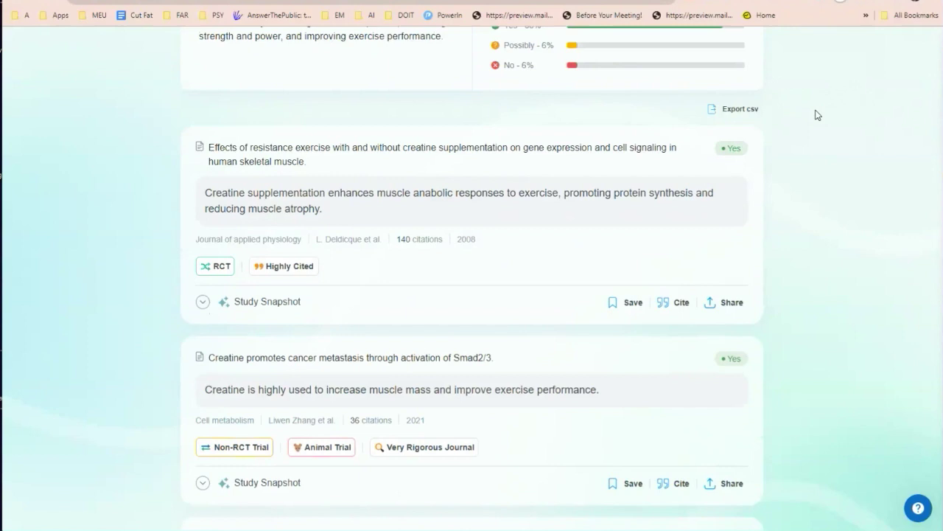
pyautogui.moveTo(745, 150)
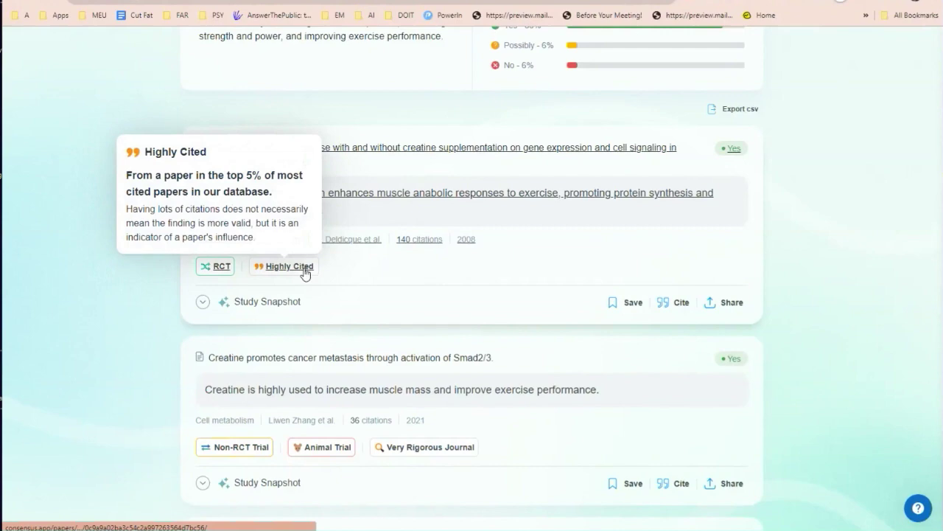
pyautogui.moveTo(222, 280)
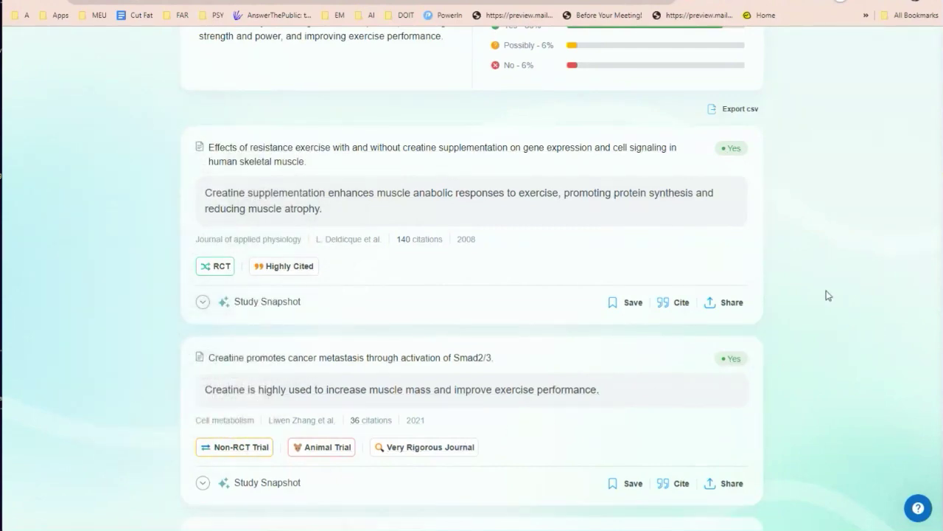
# - Expand the Study Snapshot of the first result, the resistance exercise paper, and highlight its Methods text
pyautogui.scroll(-2, 818, 301)
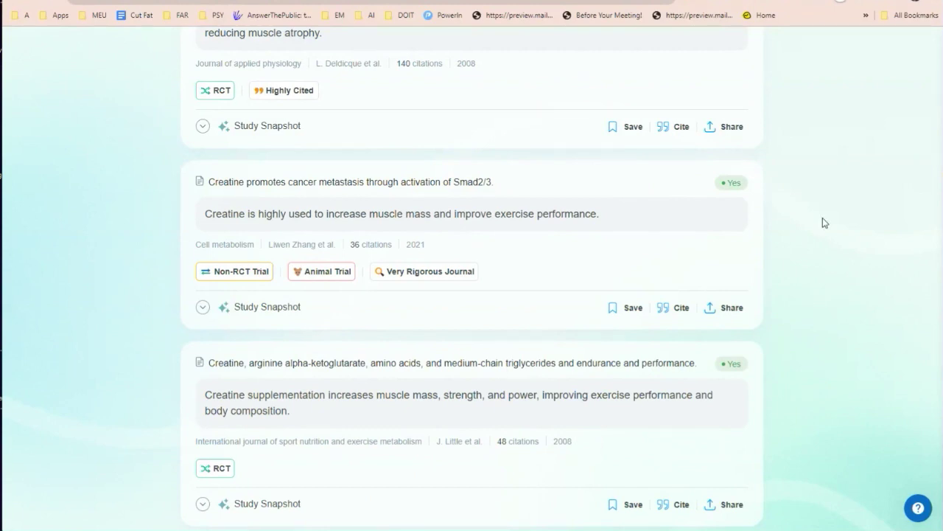
pyautogui.scroll(1, 276, 213)
pyautogui.click(202, 184)
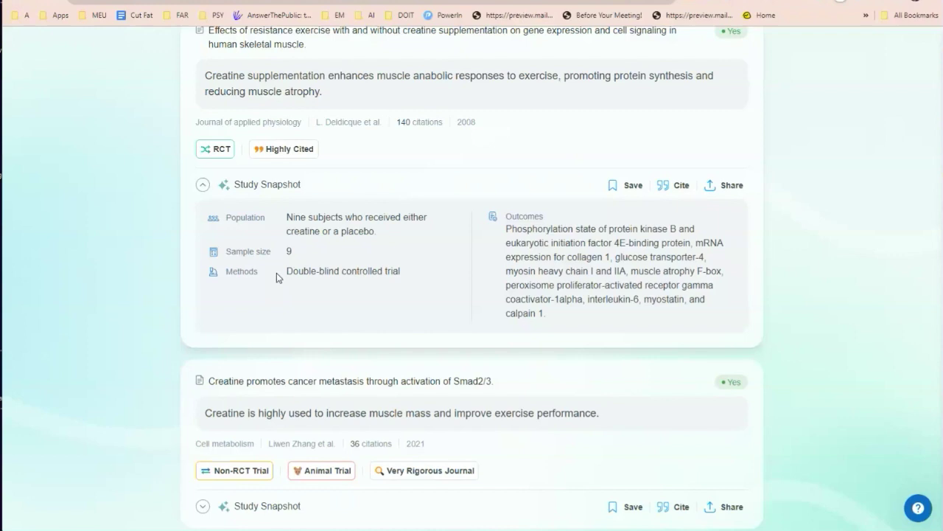
pyautogui.moveTo(287, 272); pyautogui.dragTo(412, 278)
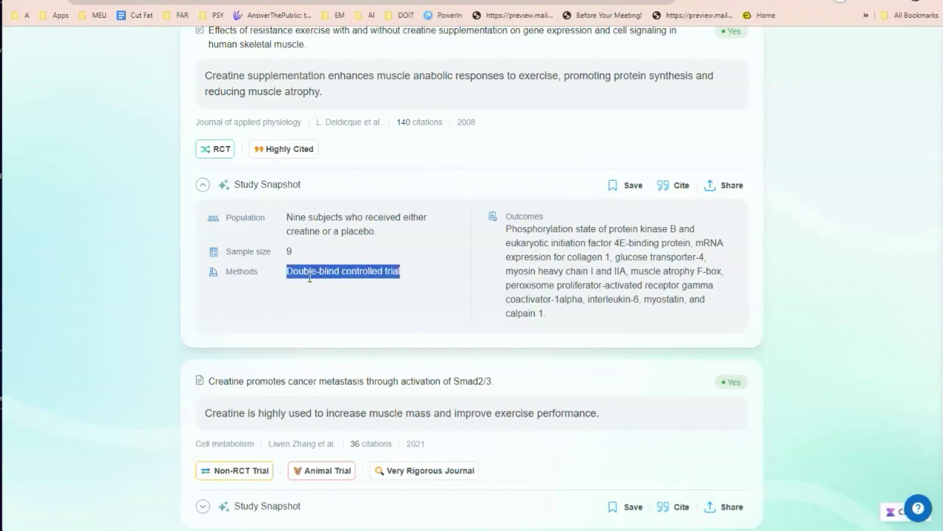
# - Clear the highlighted Methods text and look over the creatine search overview and the papers listed below it
pyautogui.click(124, 459)
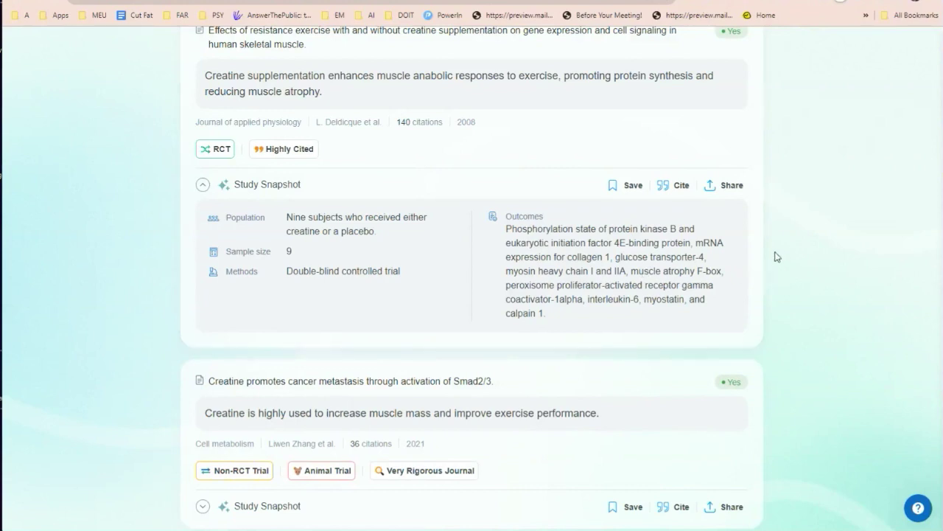
pyautogui.scroll(3, 775, 255)
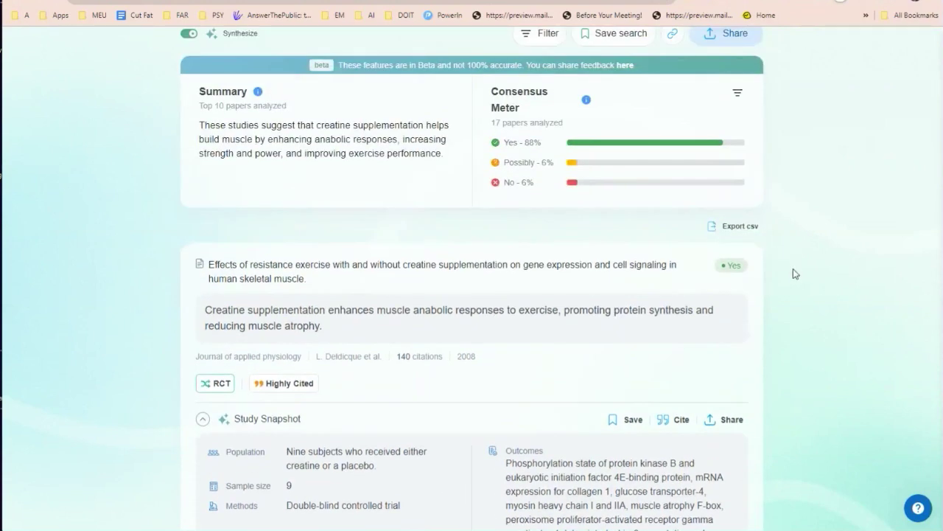
pyautogui.scroll(1, 796, 274)
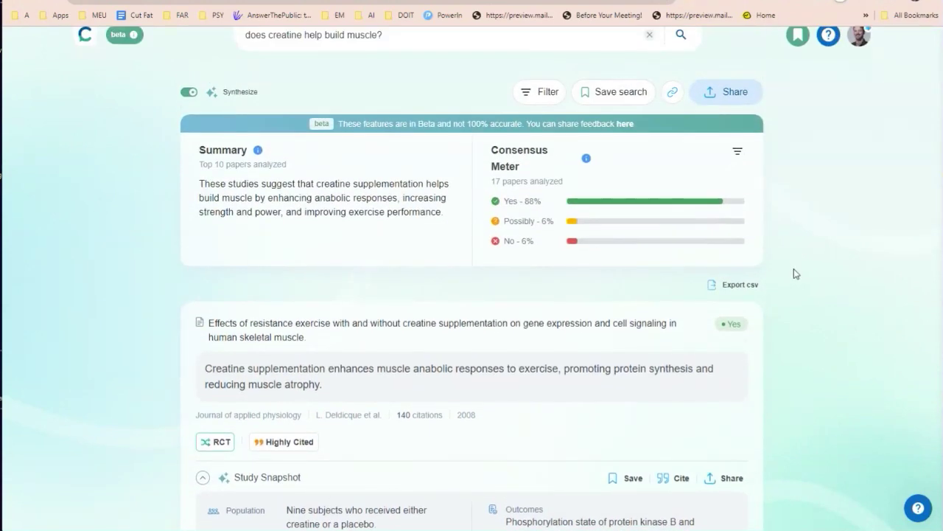
pyautogui.scroll(-5, 794, 271)
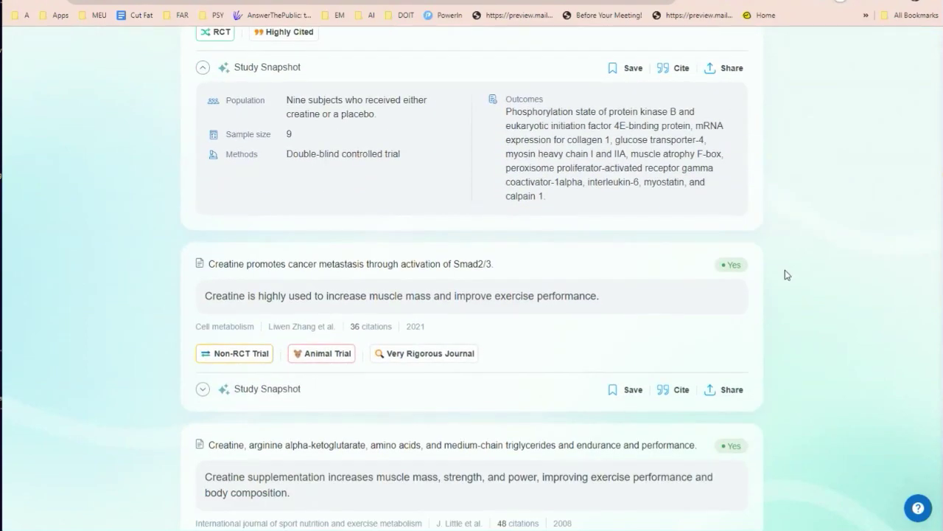
pyautogui.scroll(-2, 786, 274)
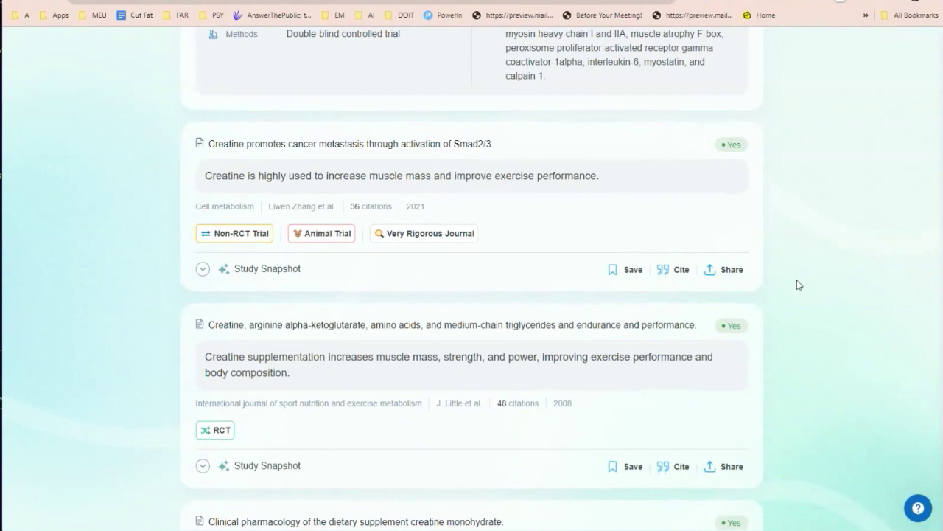
pyautogui.scroll(-3, 795, 285)
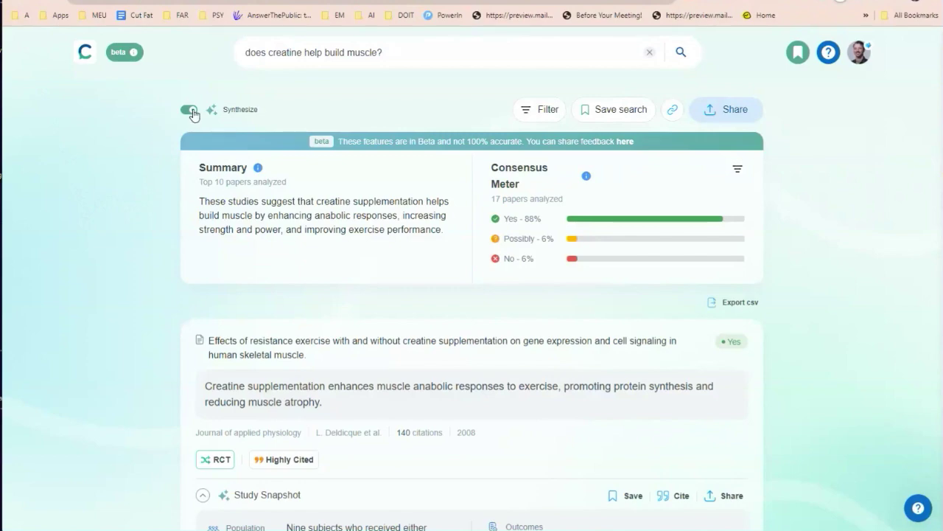
# - Turn the Synthesize option off for the creatine search and switch it back on
pyautogui.click(190, 110)
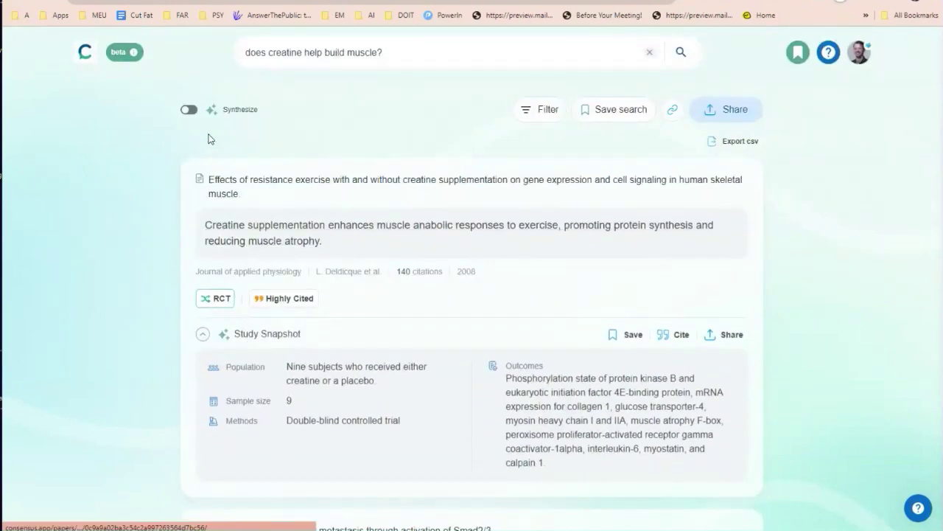
pyautogui.click(187, 109)
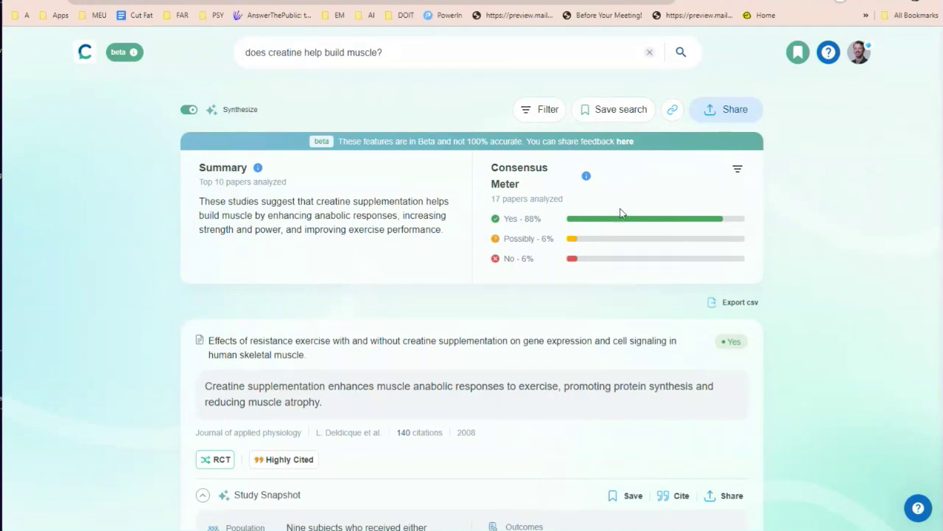
# - Filter the creatine results to the study types Meta Analysis, Systematic Review and RCT, and apply the filters
pyautogui.click(543, 113)
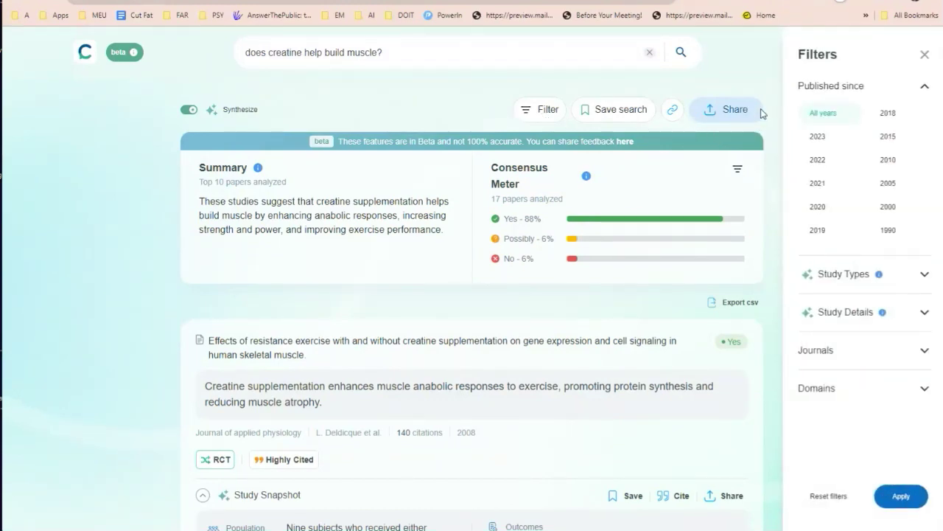
pyautogui.click(925, 314)
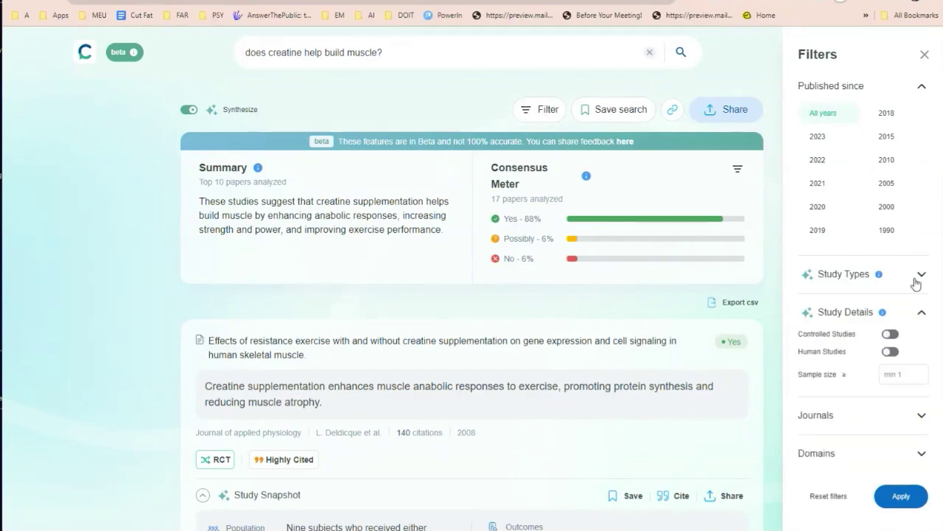
pyautogui.click(916, 284)
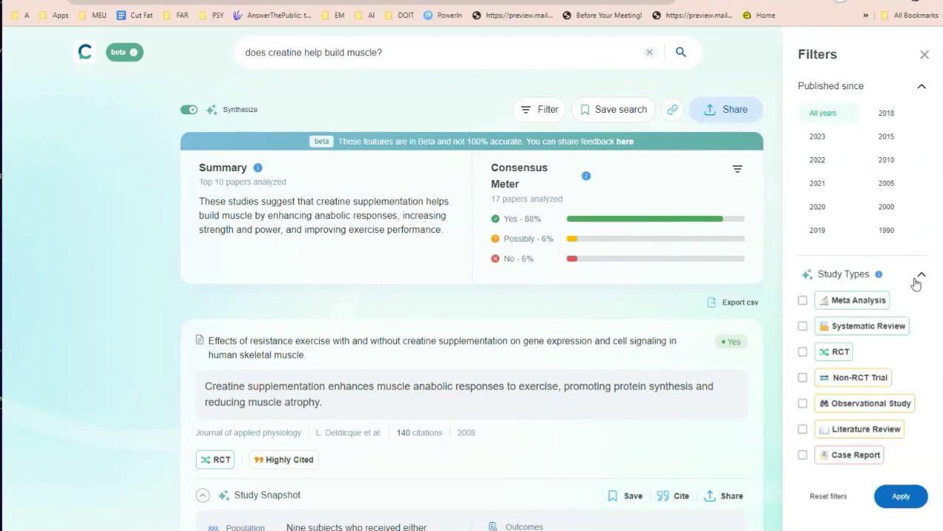
pyautogui.click(803, 301)
pyautogui.click(803, 326)
pyautogui.click(803, 351)
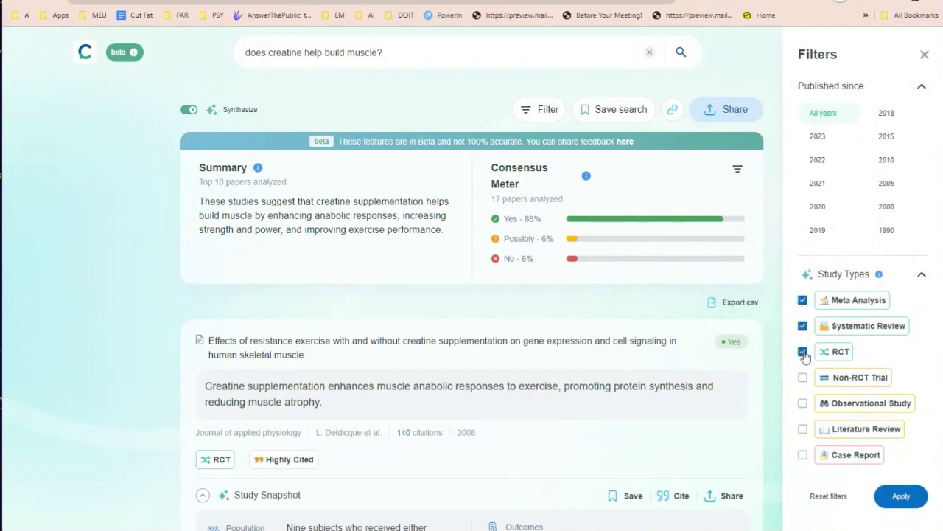
pyautogui.click(900, 496)
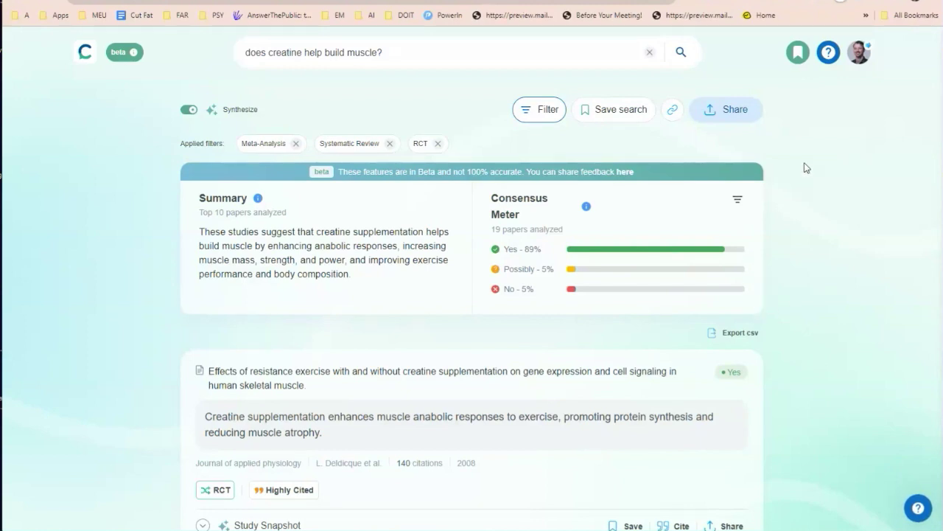
# - Review the filtered creatine papers together with their Summary and Consensus Meter
pyautogui.scroll(-3, 818, 205)
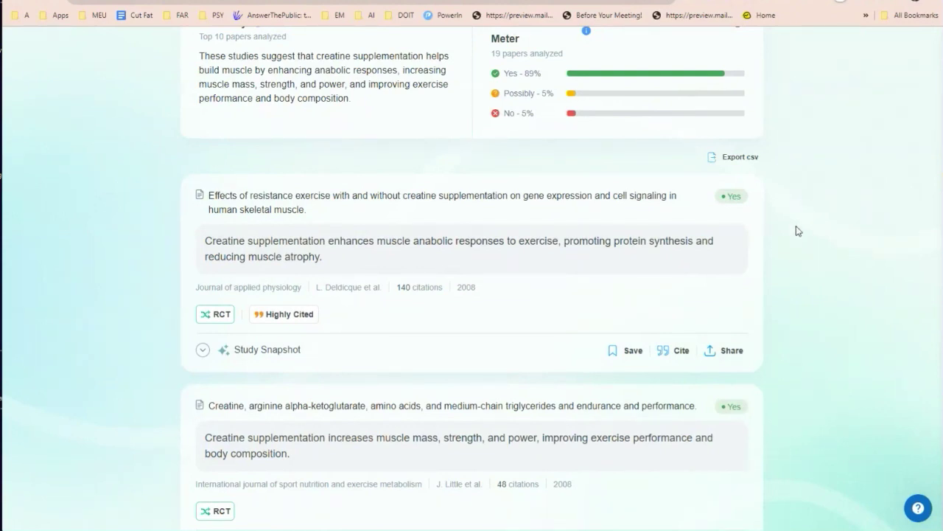
pyautogui.scroll(1, 775, 299)
pyautogui.scroll(1, 775, 298)
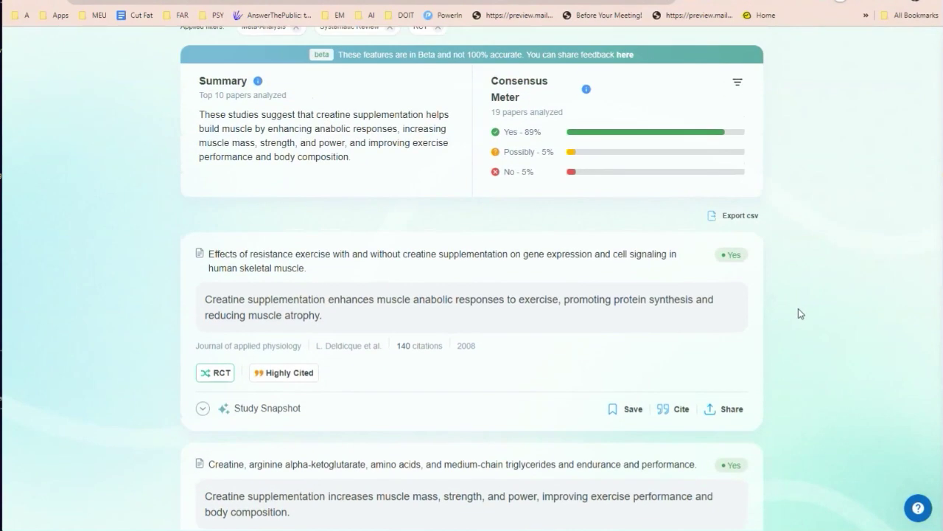
pyautogui.scroll(-3, 800, 312)
pyautogui.scroll(4, 781, 329)
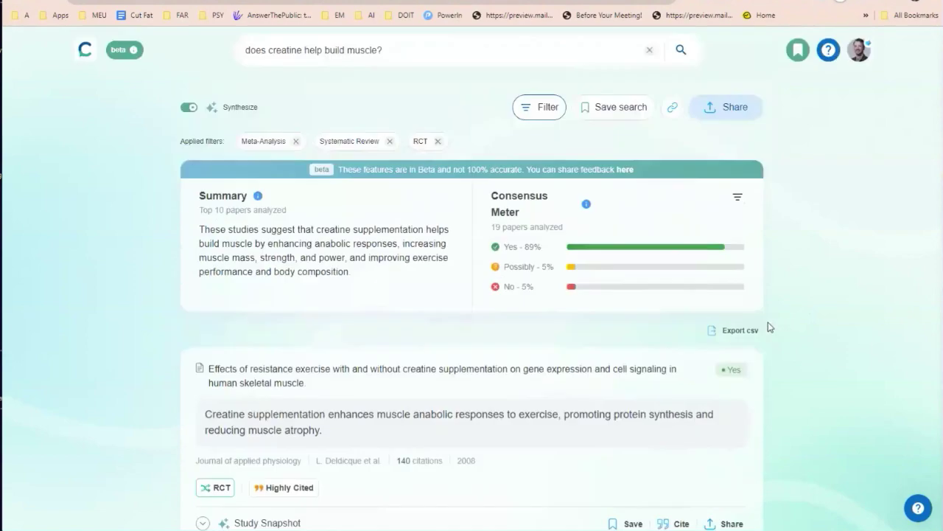
# - Search for "Does Hydroxychloroquine protect healthcare workers from COVID-19?" and review the Consensus Meter's paper count and the first results
pyautogui.click(415, 42)
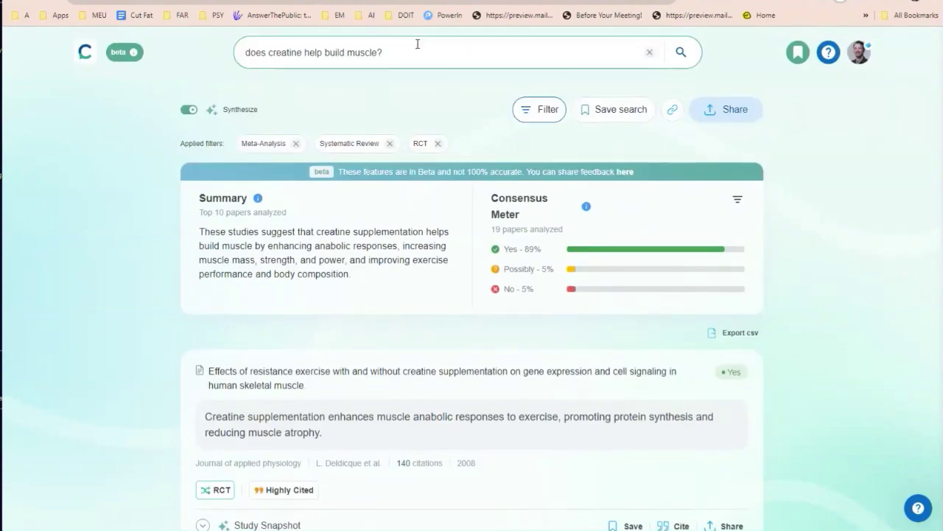
pyautogui.moveTo(379, 52); pyautogui.dragTo(227, 46)
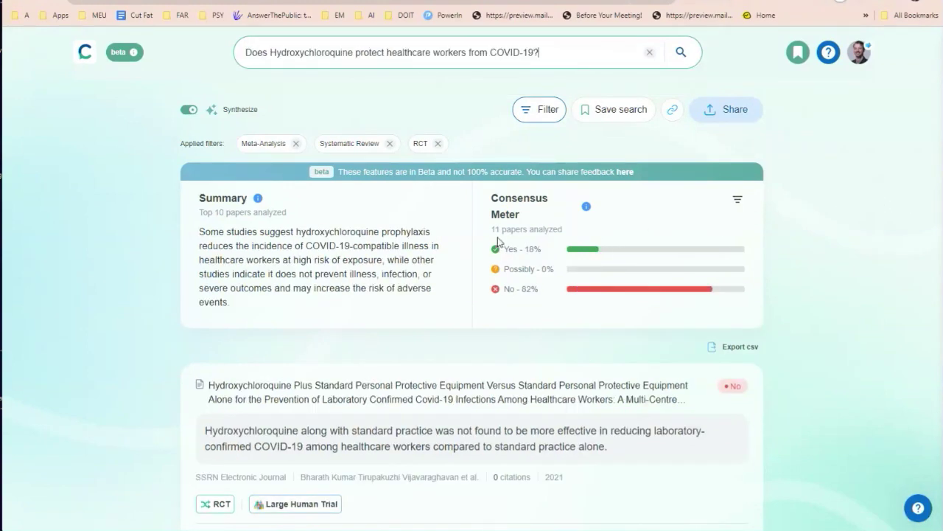
pyautogui.doubleClick(497, 230)
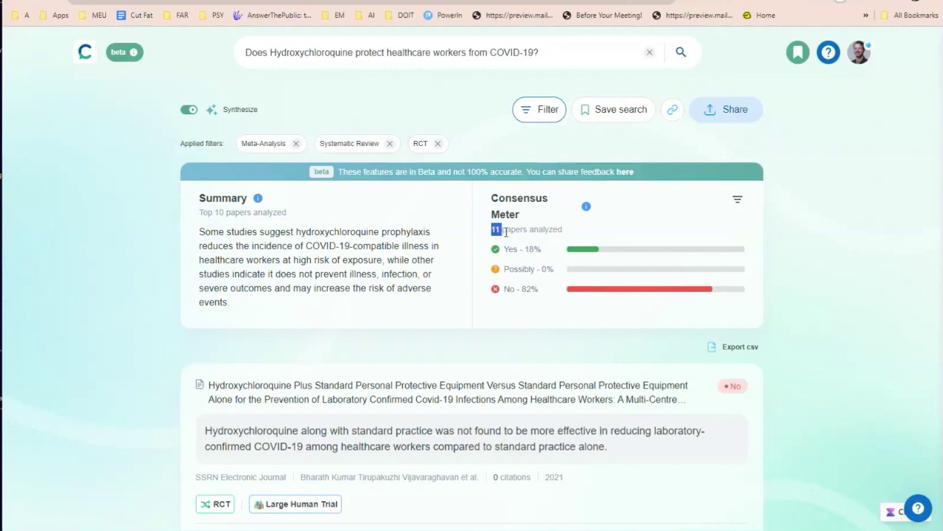
pyautogui.click(818, 265)
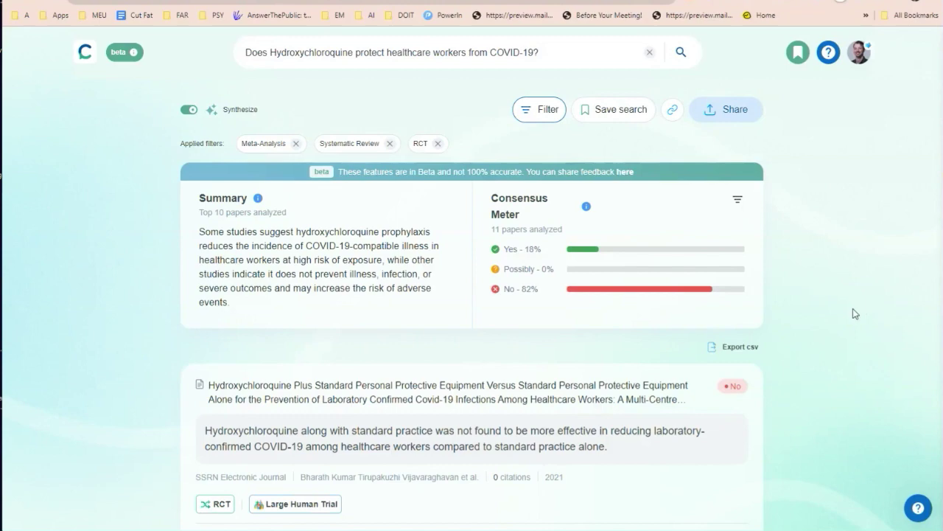
pyautogui.scroll(-2, 833, 310)
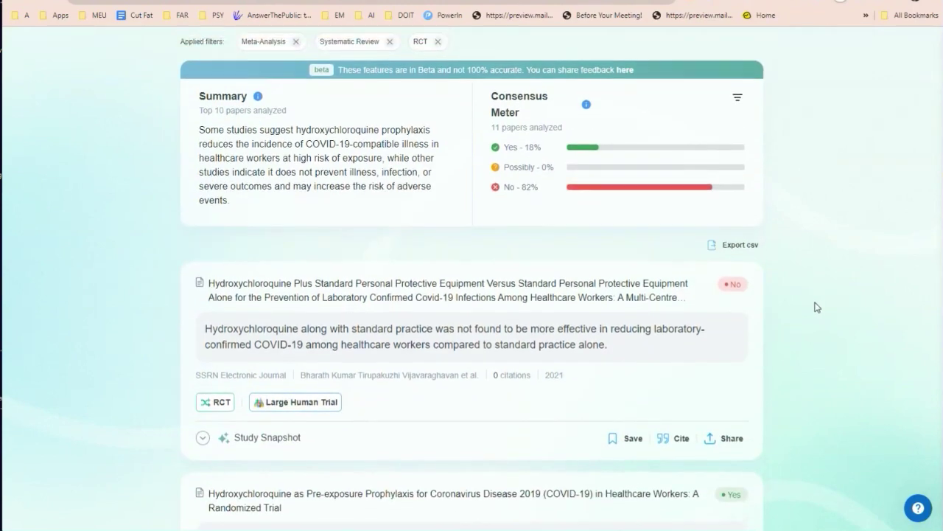
pyautogui.scroll(2, 810, 302)
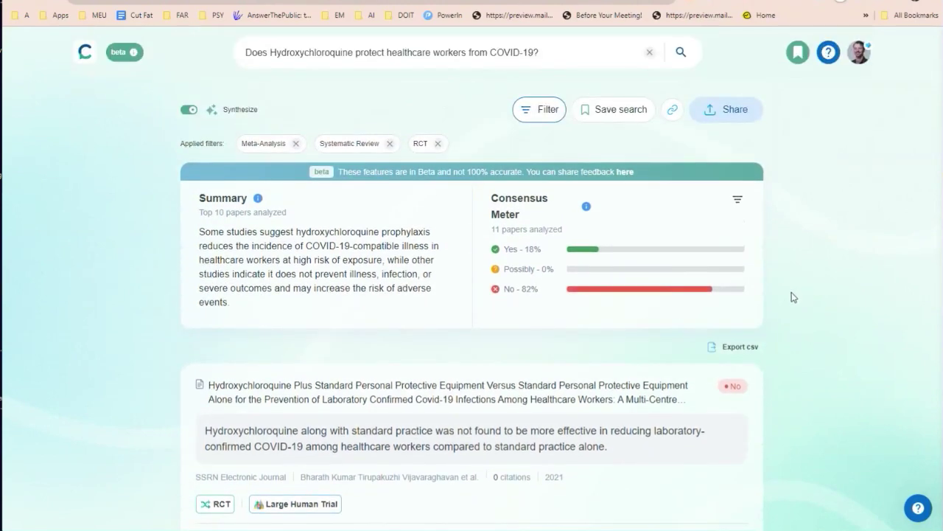
# - Remove the applied RCT, Systematic Review and Meta-Analysis filters from the hydroxychloroquine search
pyautogui.click(437, 143)
pyautogui.click(390, 143)
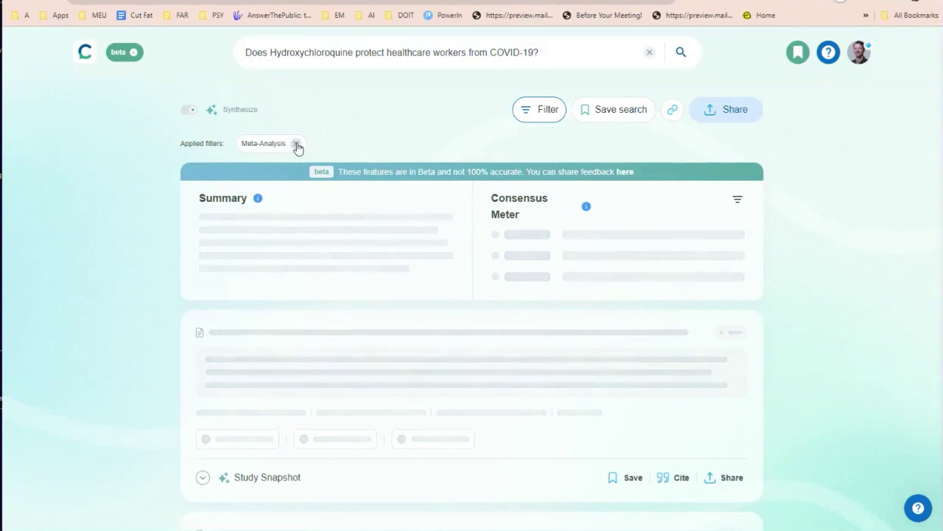
pyautogui.click(296, 144)
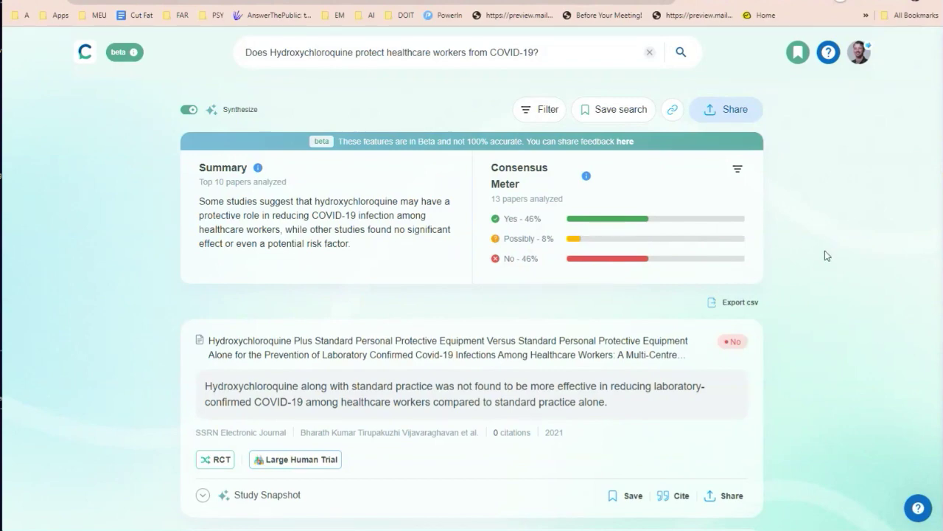
# - Examine the answer labels and study badges of the unfiltered papers on hydroxychloroquine and healthcare workers
pyautogui.scroll(-3, 857, 196)
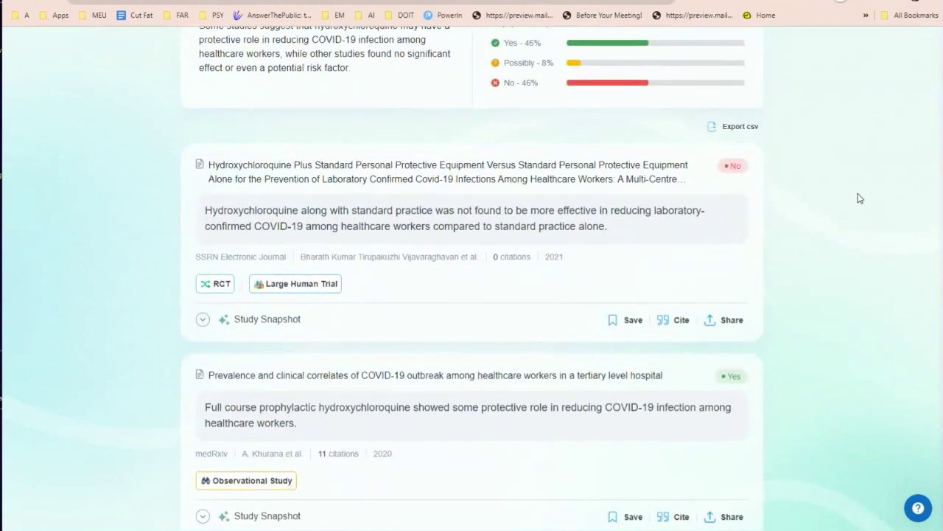
pyautogui.scroll(-1, 860, 197)
pyautogui.scroll(-8, 859, 198)
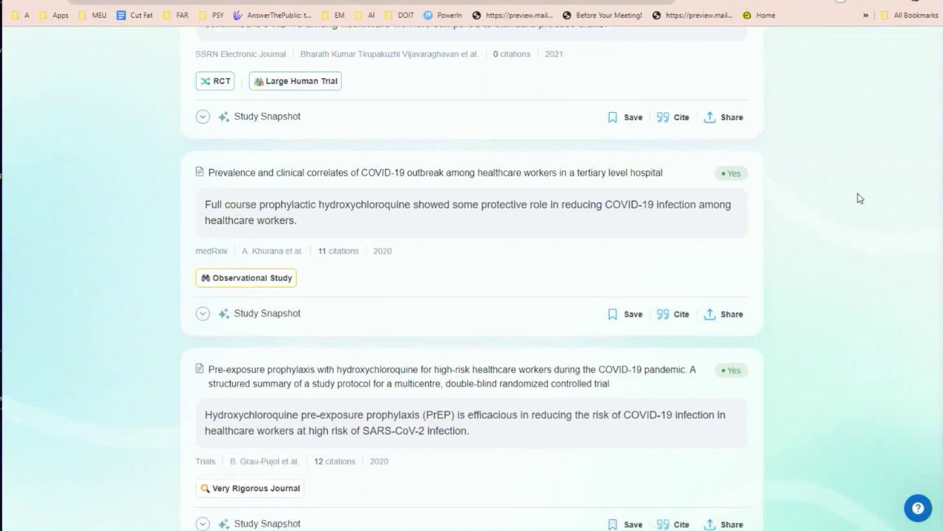
pyautogui.scroll(-1, 859, 199)
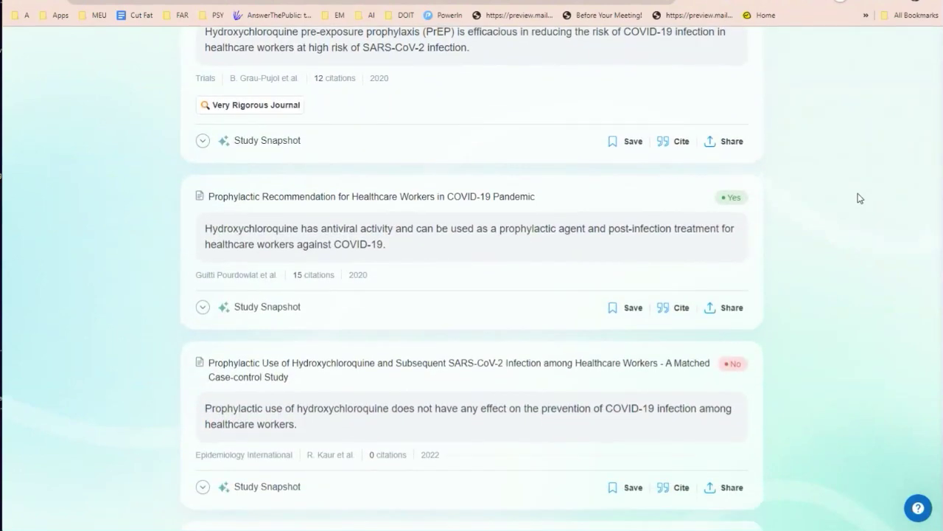
pyautogui.scroll(12, 852, 196)
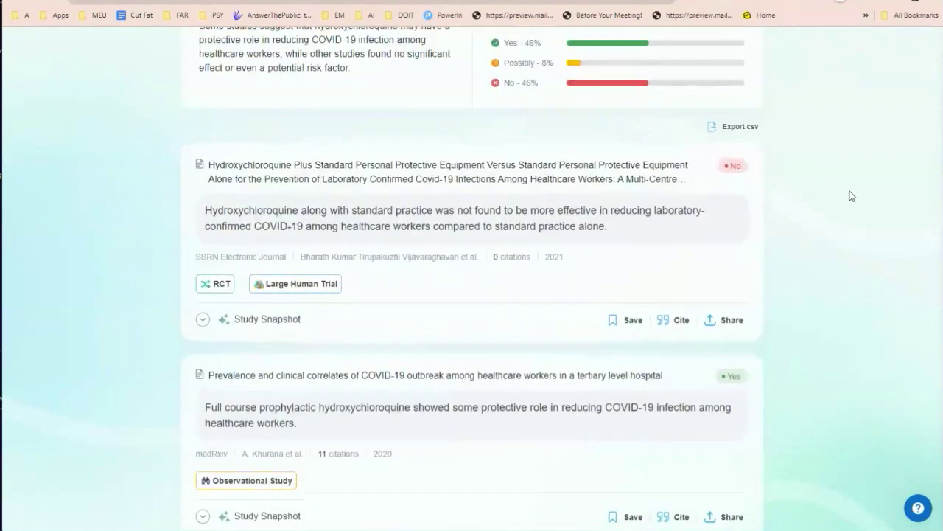
pyautogui.scroll(1, 850, 194)
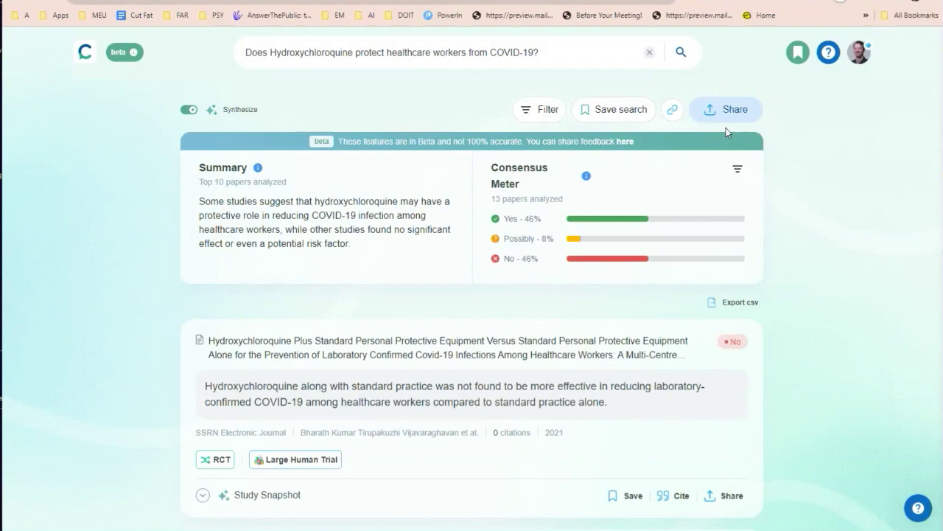
# - View the lists available for saving the hydroxychloroquine search, and close the dialog without saving
pyautogui.click(262, 63)
pyautogui.click(584, 110)
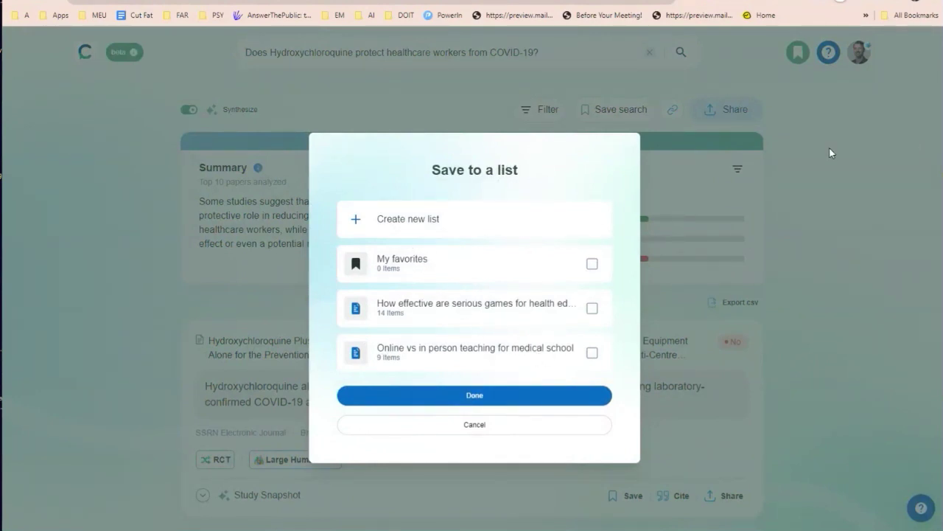
pyautogui.click(803, 125)
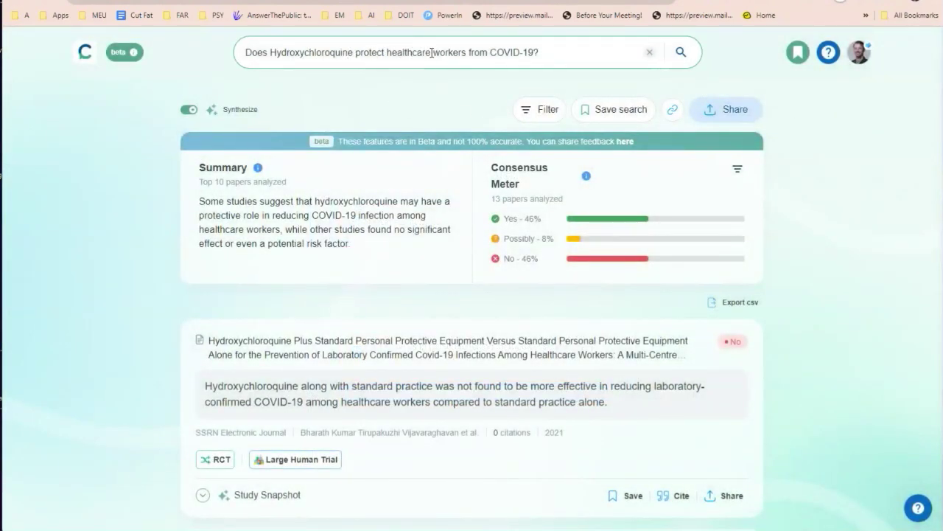
# - Remove "healthcare workers" from the question and search for "Does Hydroxychloroquine protect from COVID-19?"
pyautogui.moveTo(432, 54); pyautogui.dragTo(380, 53)
pyautogui.press('BackSpace')
pyautogui.press('Return')
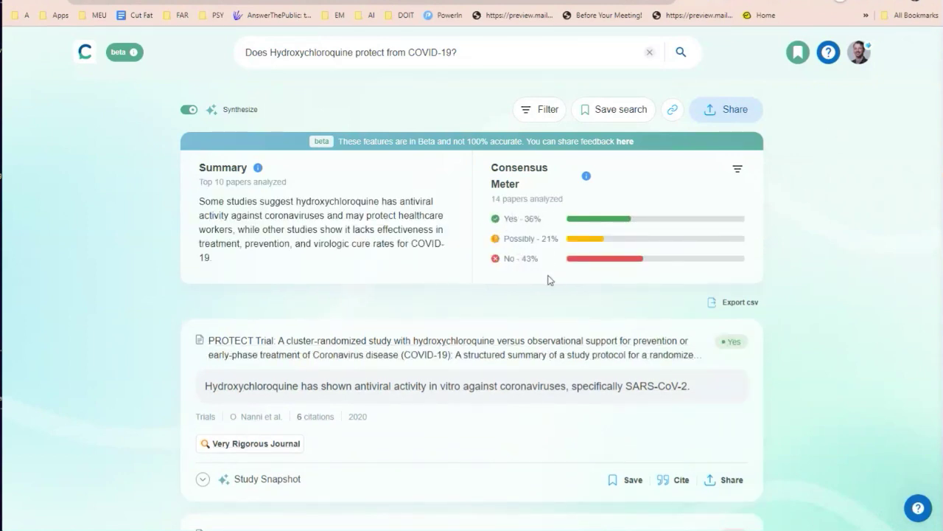
# - Examine the Summary, Consensus Meter, answer labels and study badges for the broader hydroxychloroquine question
pyautogui.scroll(-1, 868, 264)
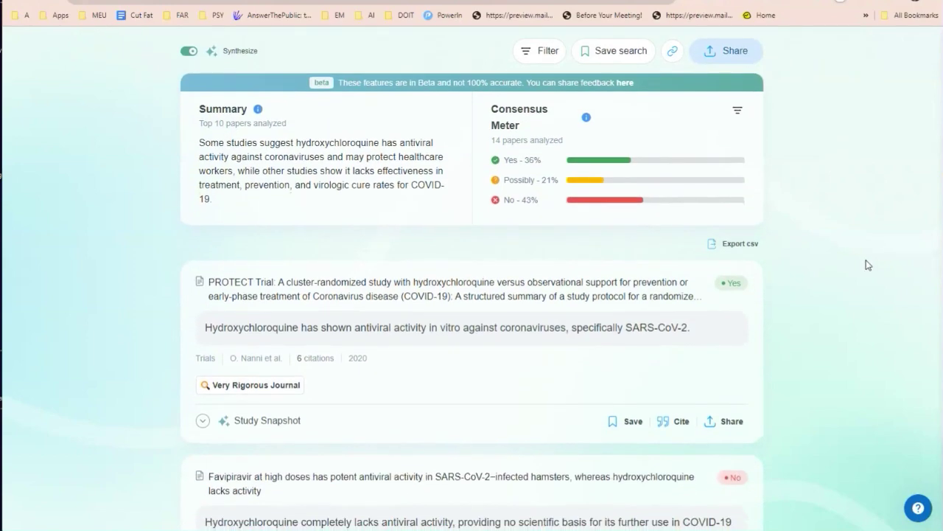
pyautogui.scroll(-1, 868, 264)
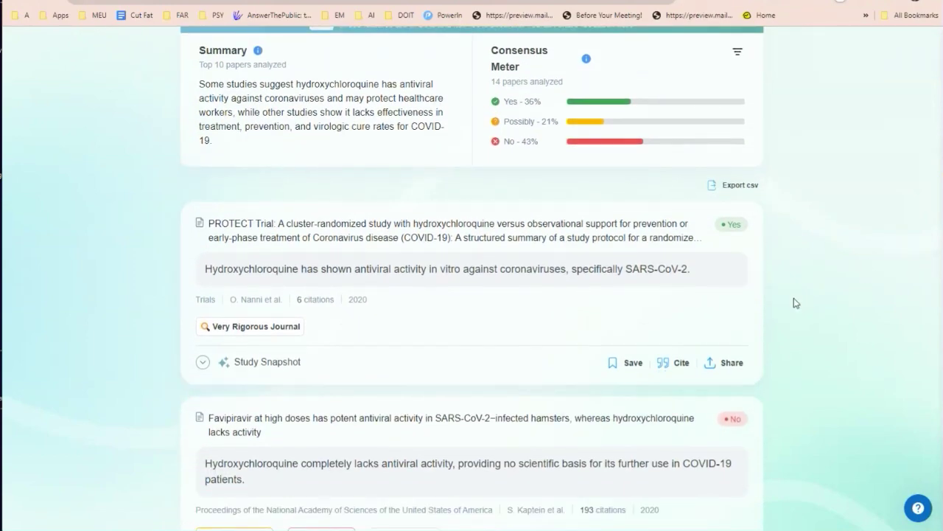
pyautogui.scroll(-4, 766, 234)
pyautogui.scroll(6, 759, 236)
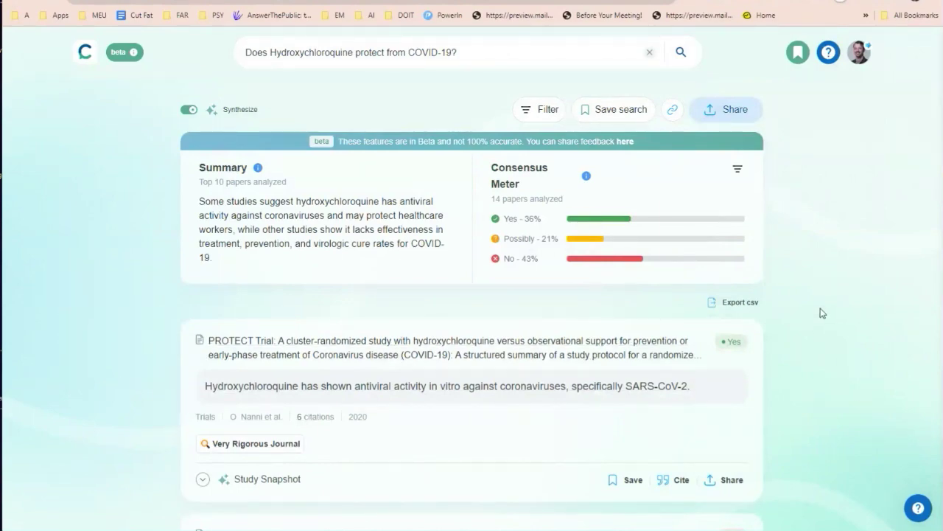
pyautogui.scroll(-3, 851, 312)
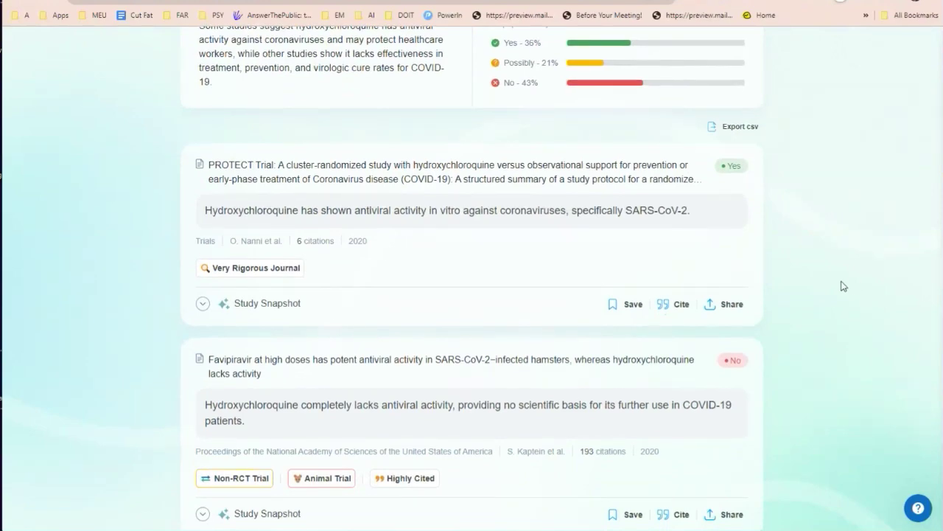
pyautogui.scroll(-4, 836, 286)
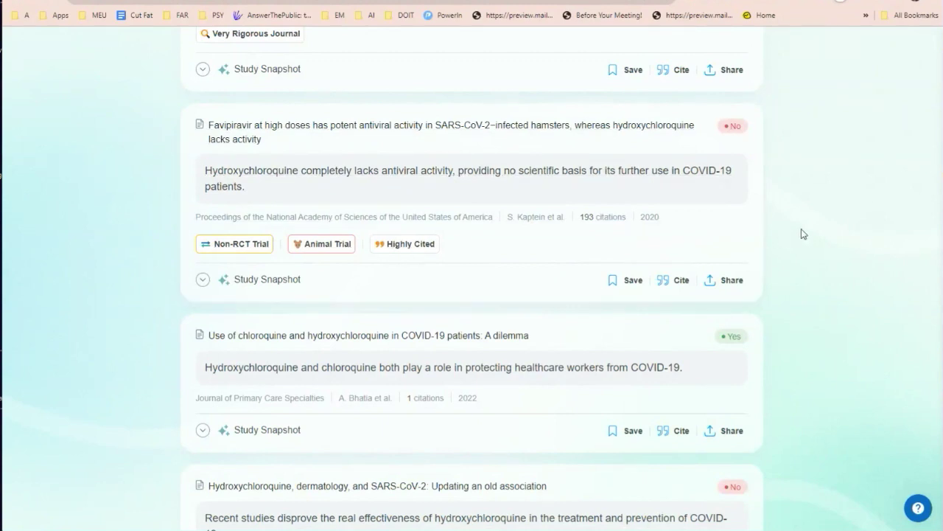
pyautogui.scroll(-1, 804, 234)
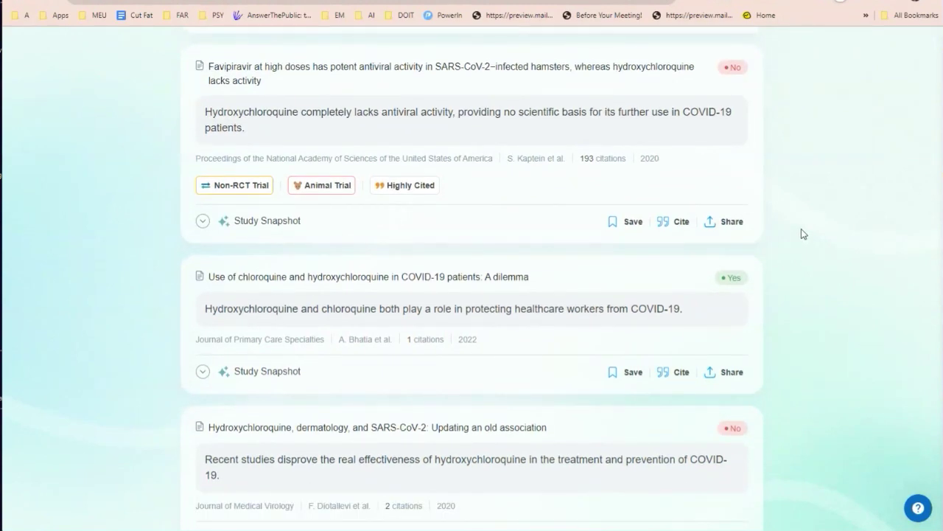
pyautogui.scroll(-1, 803, 234)
pyautogui.scroll(-6, 801, 233)
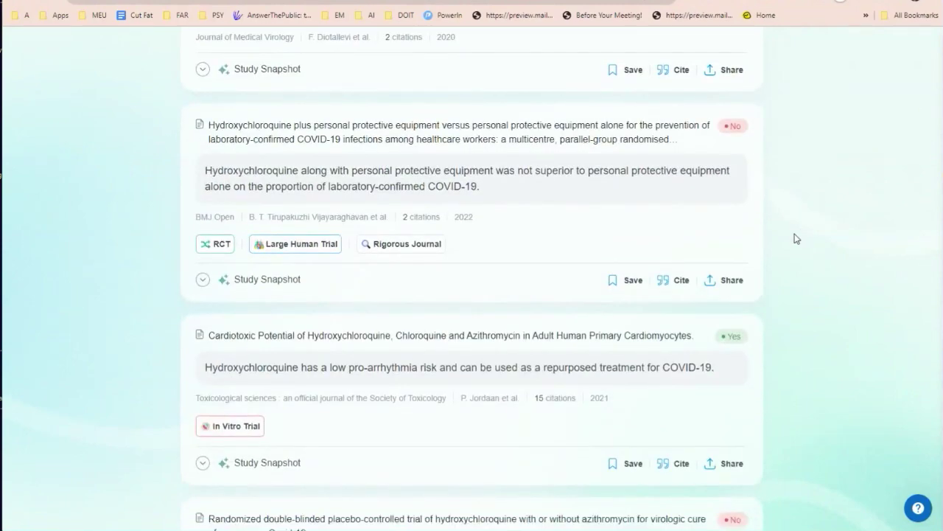
pyautogui.scroll(14, 793, 236)
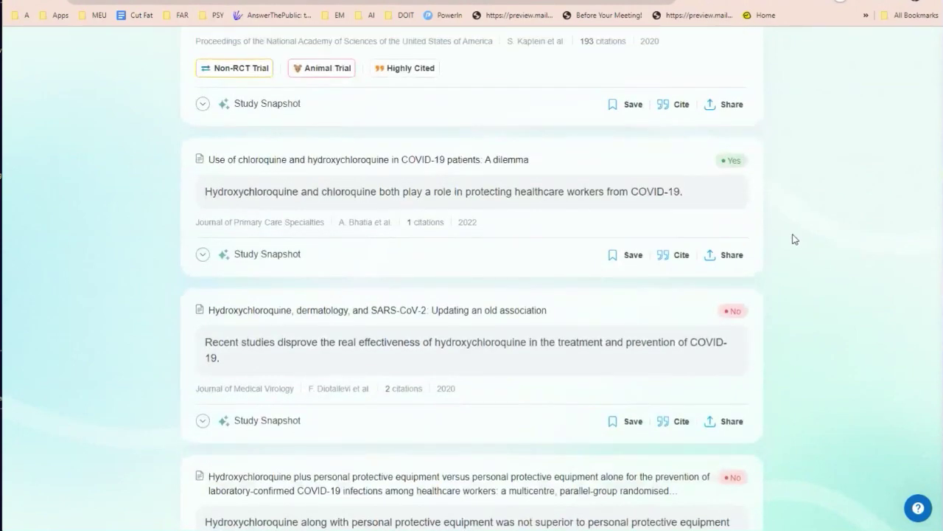